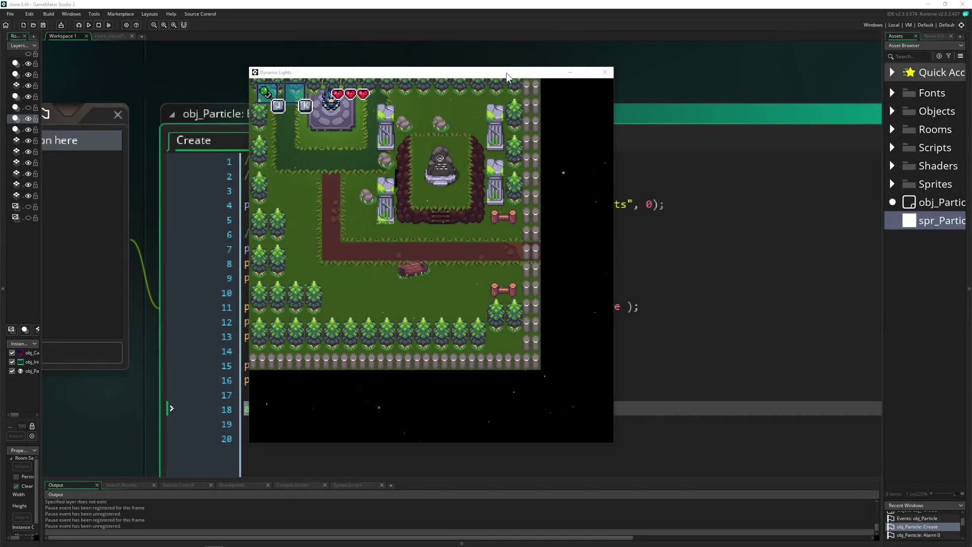
# - Shift the running Dynamic Lights game window slightly to the right
pyautogui.moveTo(508, 76); pyautogui.dragTo(529, 79)
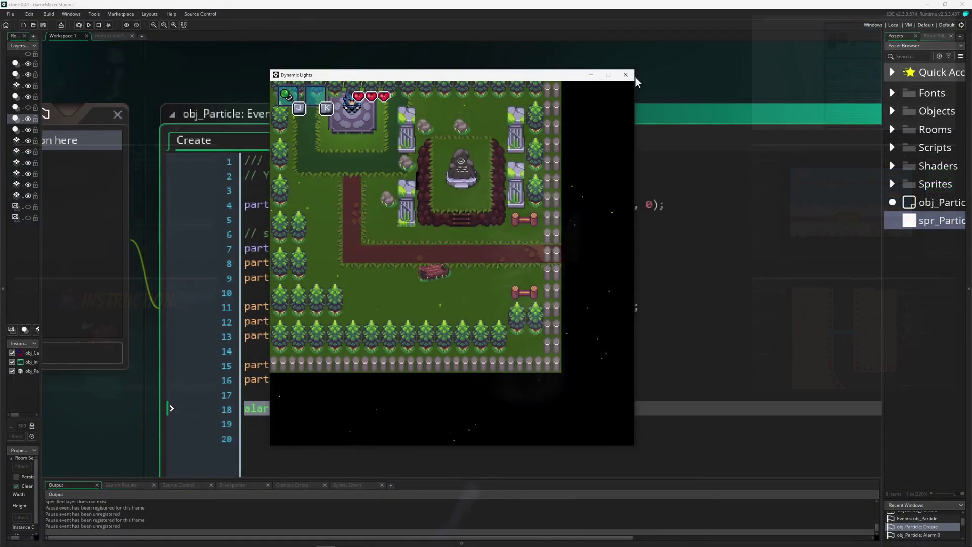
# - Close the game, clear the old red marks, and sketch a red box around the camera view
pyautogui.click(627, 77)
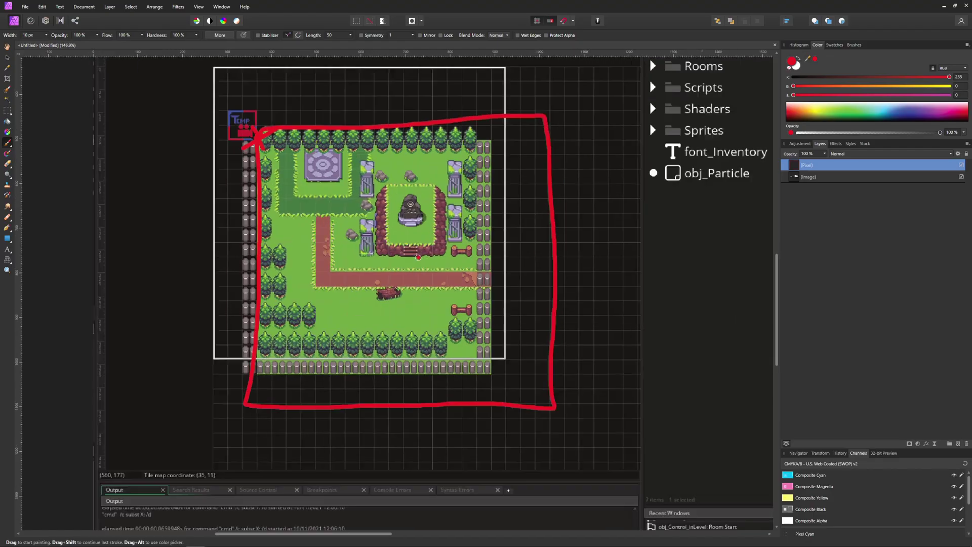
pyautogui.scroll(2, 365, 221)
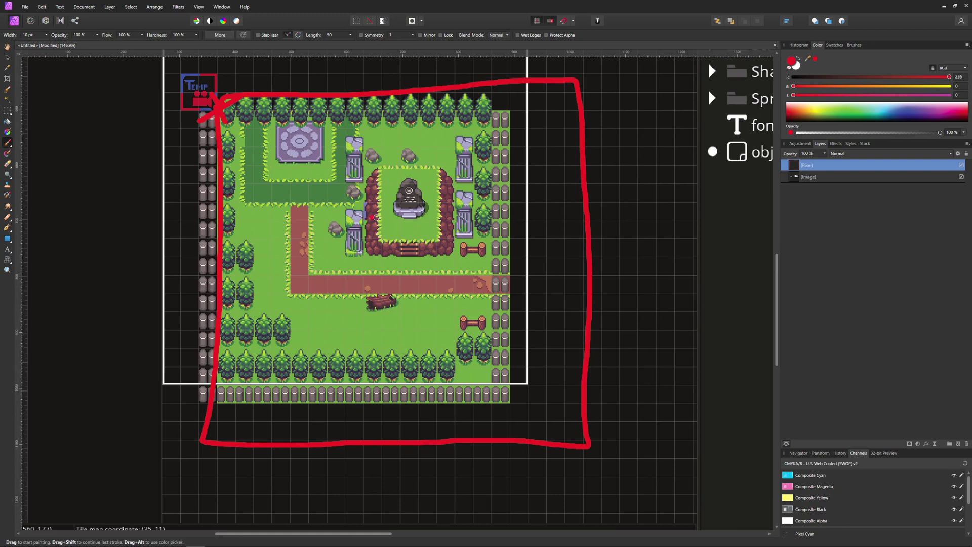
pyautogui.hotkey('ctrl', 'z')
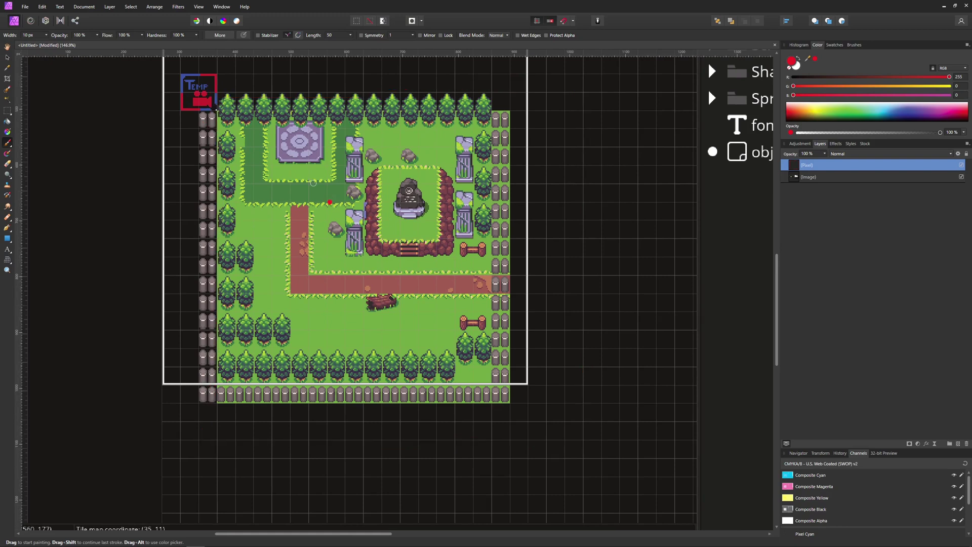
pyautogui.scroll(-2, 220, 98)
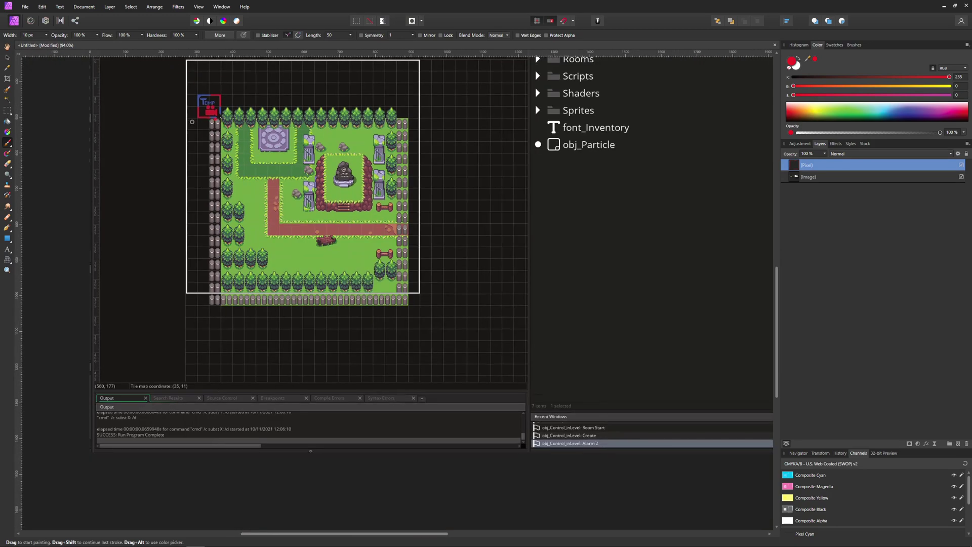
pyautogui.moveTo(221, 118)
pyautogui.mouseDown()
pyautogui.moveTo(468, 322)
pyautogui.moveTo(223, 119)
pyautogui.mouseUp()
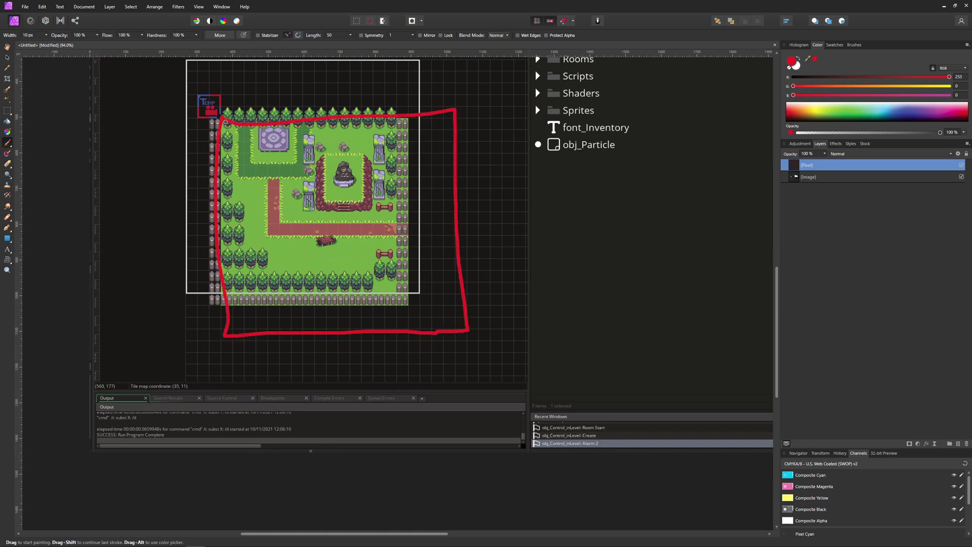
# - Dab five red sparkle dots and a short streak on the map
pyautogui.click(416, 265)
pyautogui.click(378, 151)
pyautogui.click(340, 194)
pyautogui.click(316, 292)
pyautogui.moveTo(277, 268); pyautogui.dragTo(294, 261)
pyautogui.click(397, 209)
# - Draw red width arrows across the top and a height arrow down the right side
pyautogui.moveTo(256, 100); pyautogui.dragTo(431, 94)
pyautogui.moveTo(388, 72); pyautogui.dragTo(490, 86)
pyautogui.moveTo(491, 90); pyautogui.dragTo(402, 91)
pyautogui.moveTo(480, 119)
pyautogui.mouseDown()
pyautogui.moveTo(478, 282)
pyautogui.moveTo(497, 216)
pyautogui.moveTo(498, 113)
pyautogui.mouseUp()
pyautogui.moveTo(497, 113); pyautogui.dragTo(513, 142)
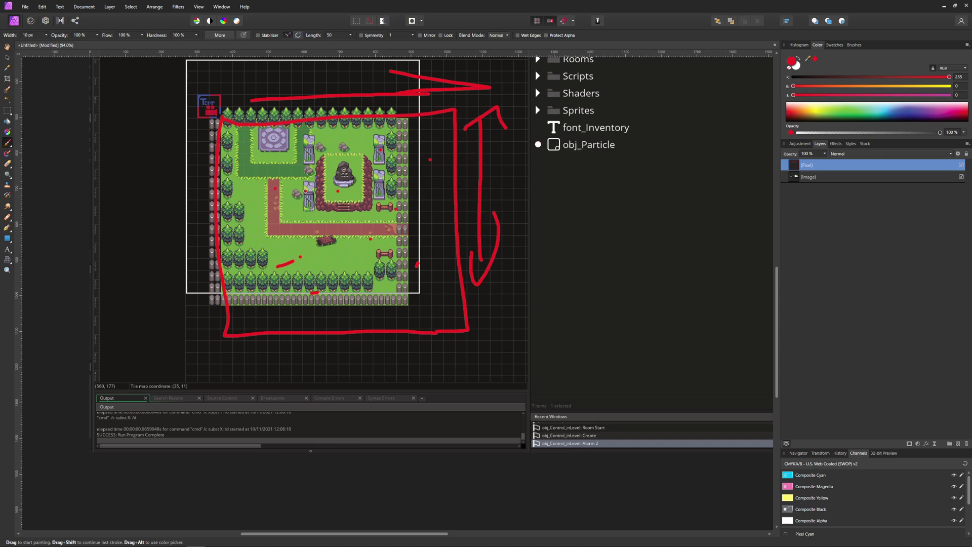
pyautogui.scroll(1, 304, 174)
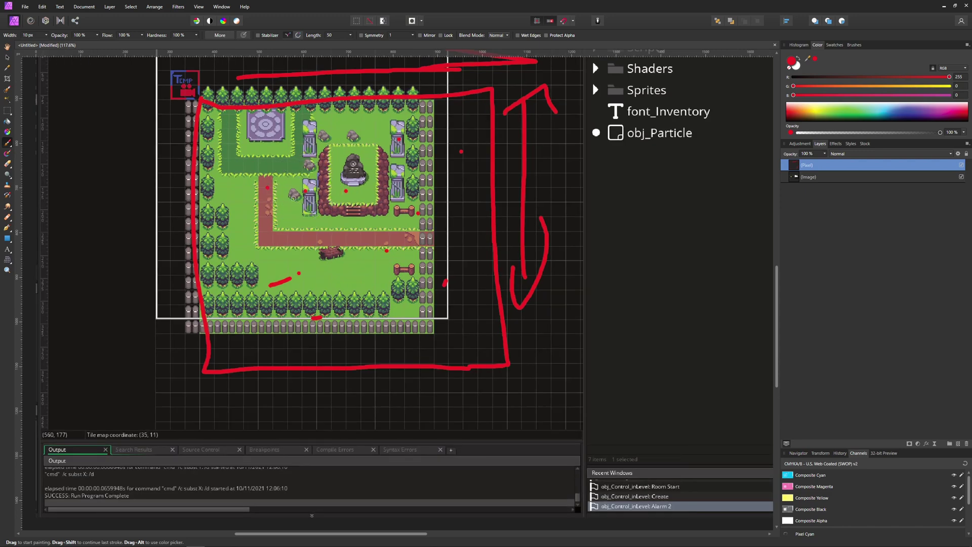
# - Add more red sparkle dots and a dash over the path
pyautogui.moveTo(291, 248); pyautogui.dragTo(300, 248)
pyautogui.click(355, 233)
pyautogui.click(365, 241)
pyautogui.click(272, 165)
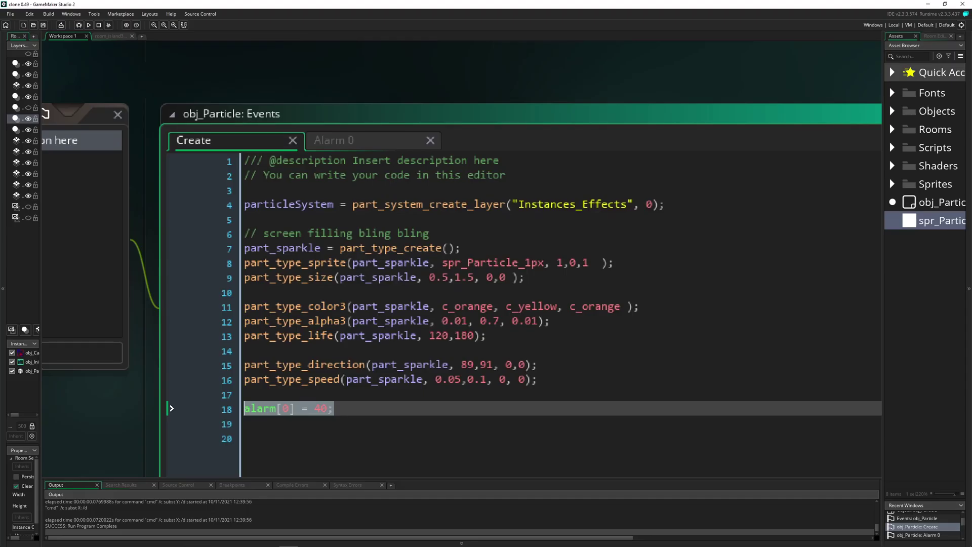
# - Cut all code from obj_Particle's Create and Alarm 0 events, then open room_island
pyautogui.hotkey('ctrl', 'a')
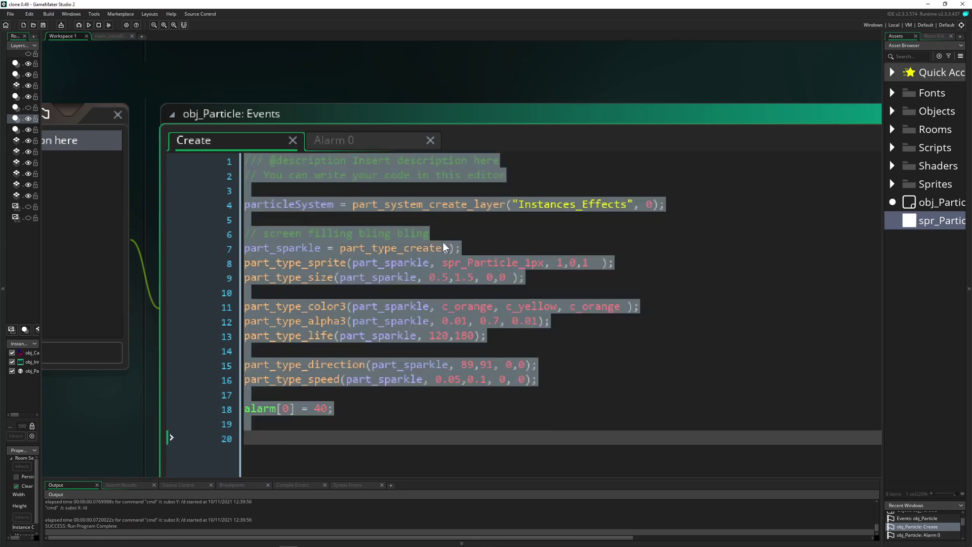
pyautogui.hotkey('ctrl', 'x')
pyautogui.click(332, 140)
pyautogui.hotkey('ctrl', 'a')
pyautogui.hotkey('ctrl', 'x')
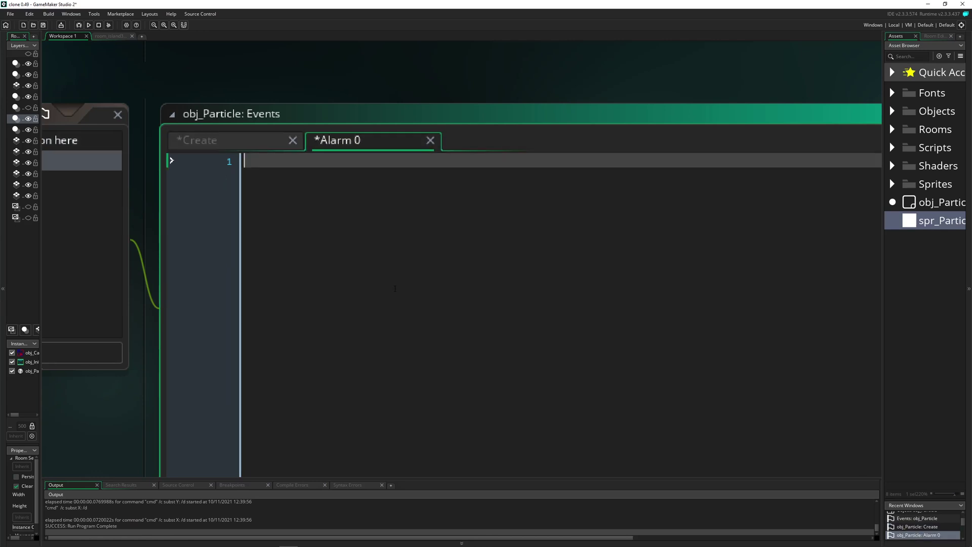
pyautogui.scroll(-5, 316, 366)
pyautogui.scroll(2, 316, 366)
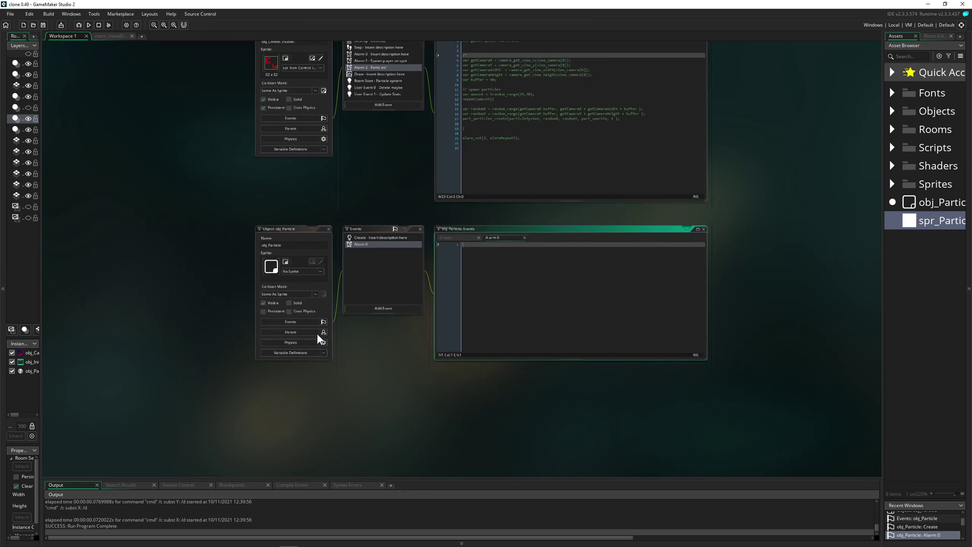
pyautogui.scroll(2, 319, 338)
pyautogui.click(116, 36)
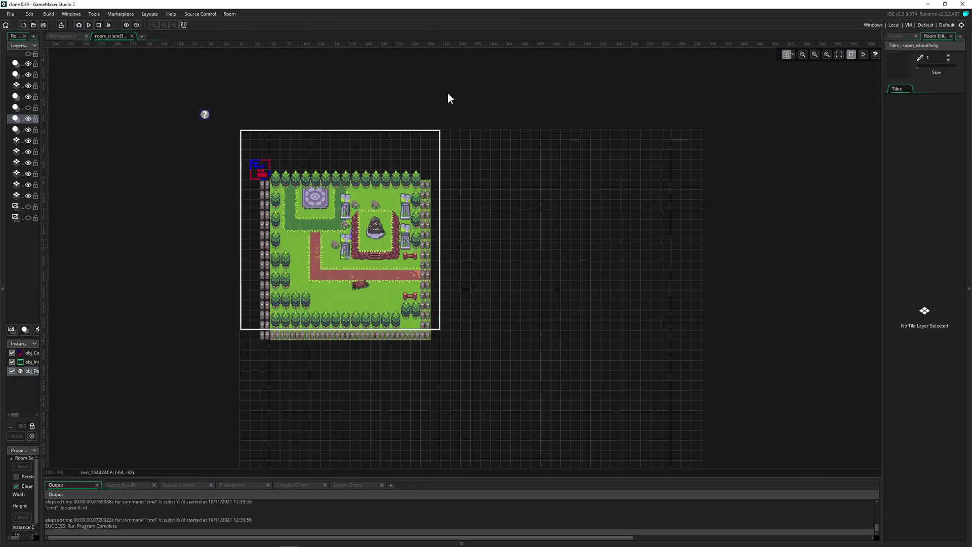
# - Replace the old obj_Particle instance with one just outside the room's top-left, then open spr_Particle_1px
pyautogui.press('Delete')
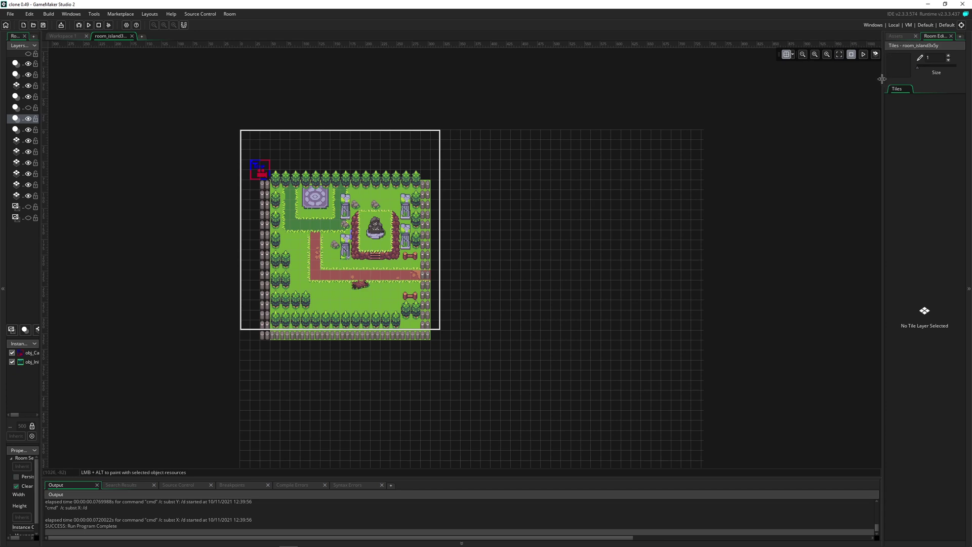
pyautogui.moveTo(882, 77); pyautogui.dragTo(737, 75)
pyautogui.click(770, 35)
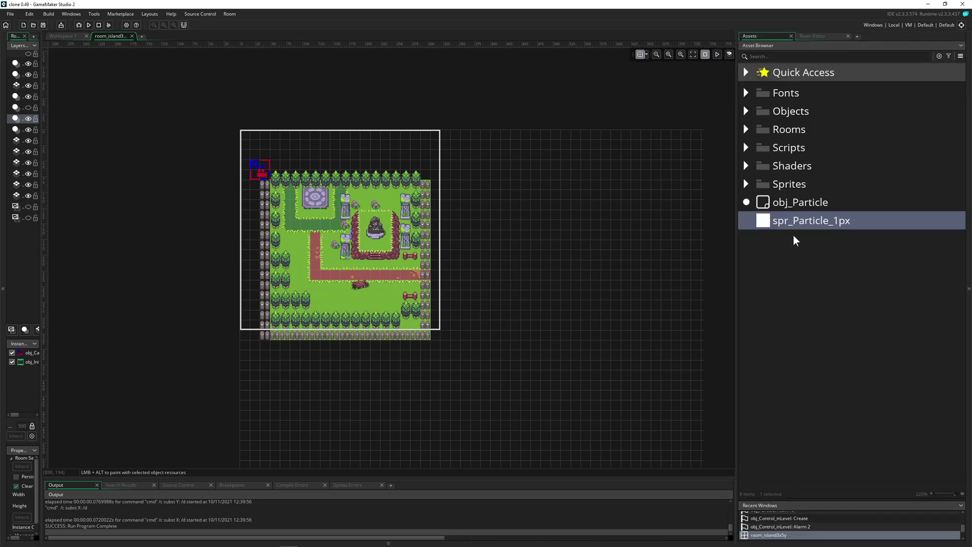
pyautogui.moveTo(782, 203)
pyautogui.mouseDown()
pyautogui.moveTo(186, 115)
pyautogui.moveTo(214, 114)
pyautogui.mouseUp()
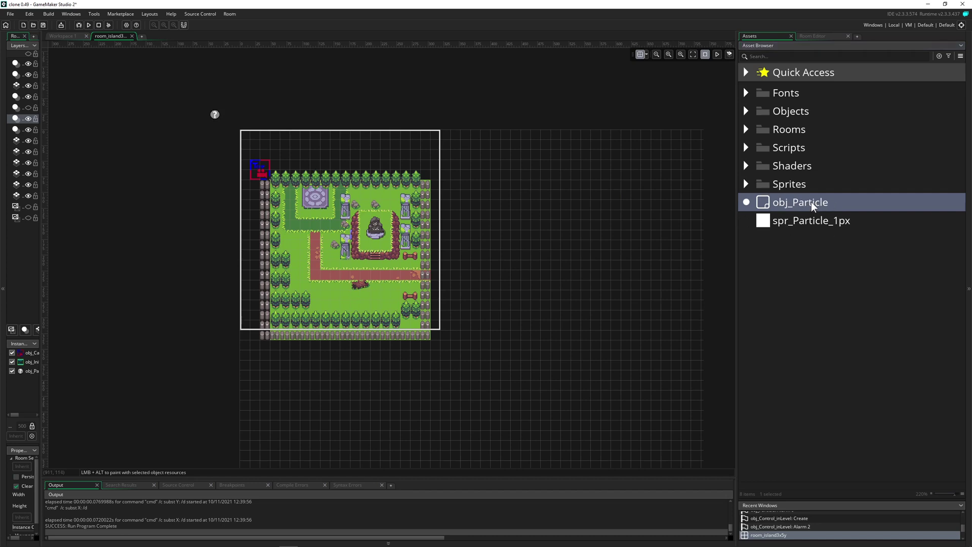
pyautogui.doubleClick(805, 221)
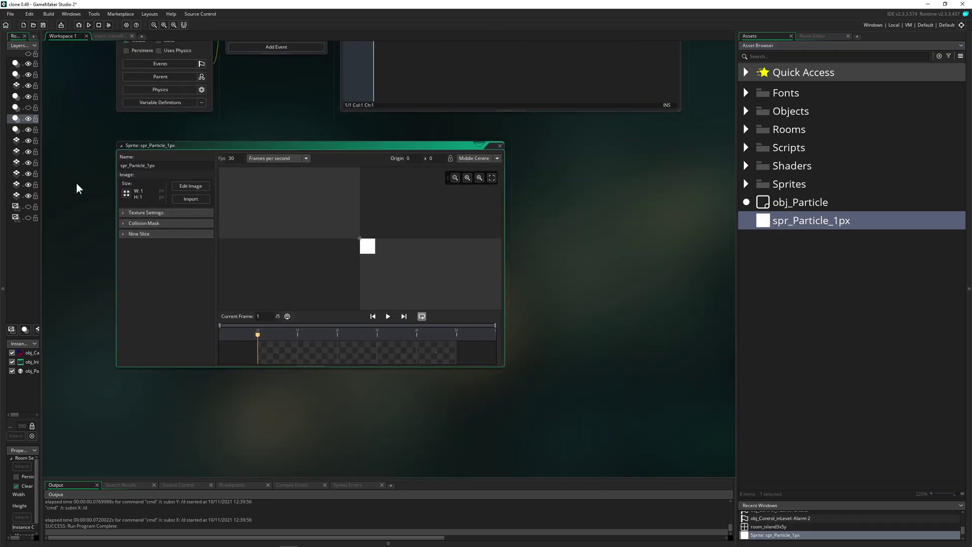
# - Try a light grey fill on the sprite's fourth frame, undo it, and preview the animation
pyautogui.click(191, 186)
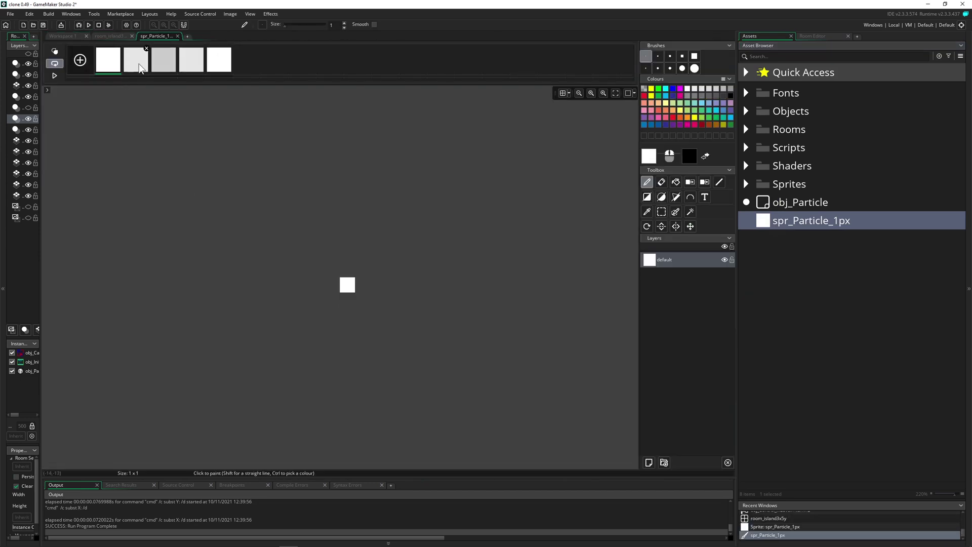
pyautogui.click(191, 59)
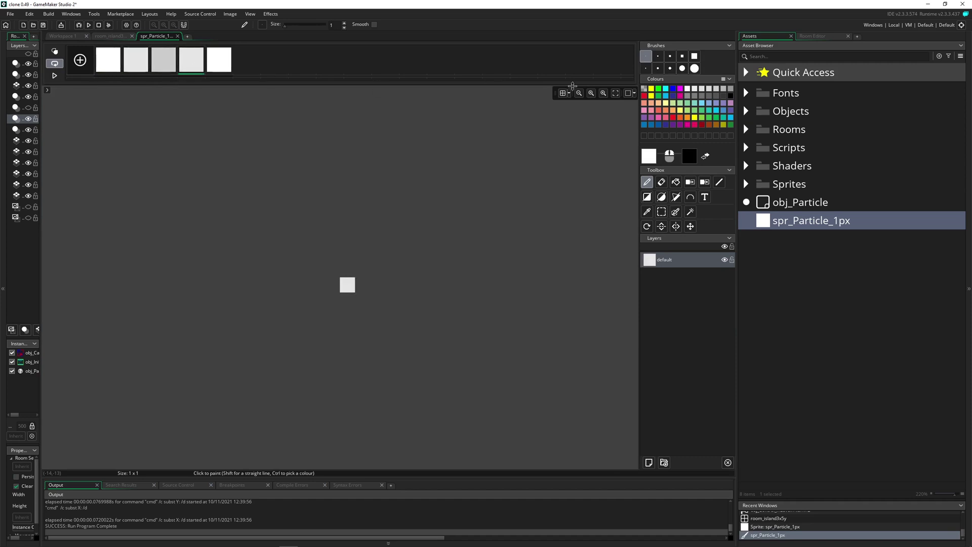
pyautogui.click(716, 90)
pyautogui.click(676, 183)
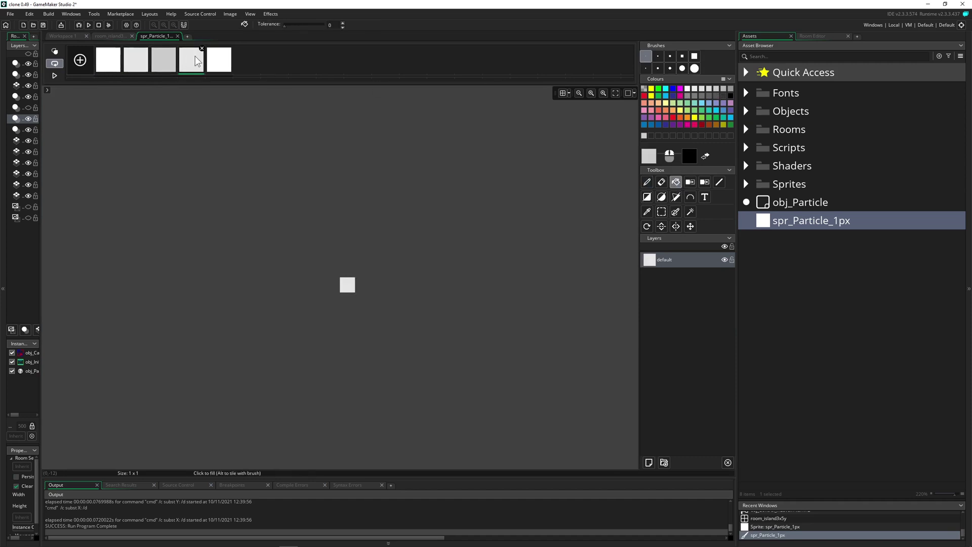
pyautogui.click(347, 284)
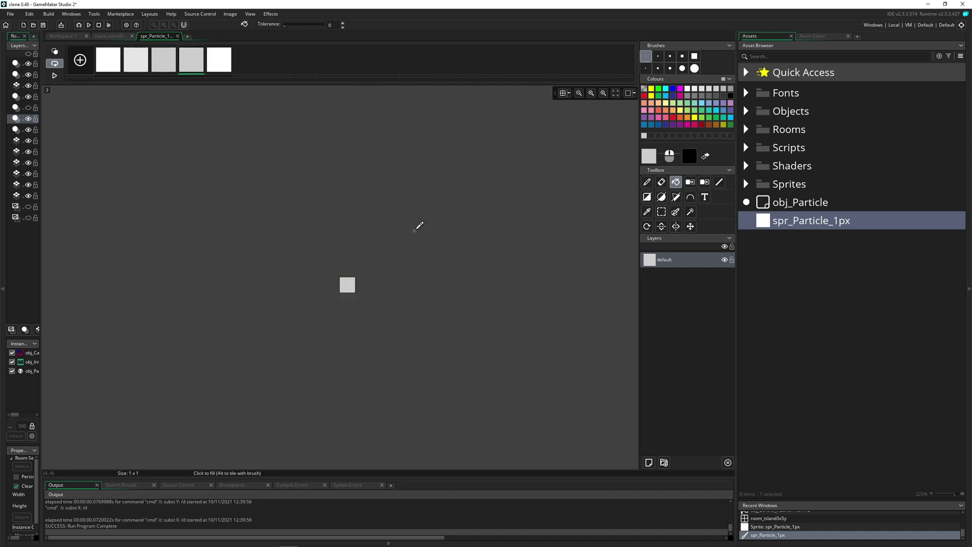
pyautogui.hotkey('ctrl', 'z')
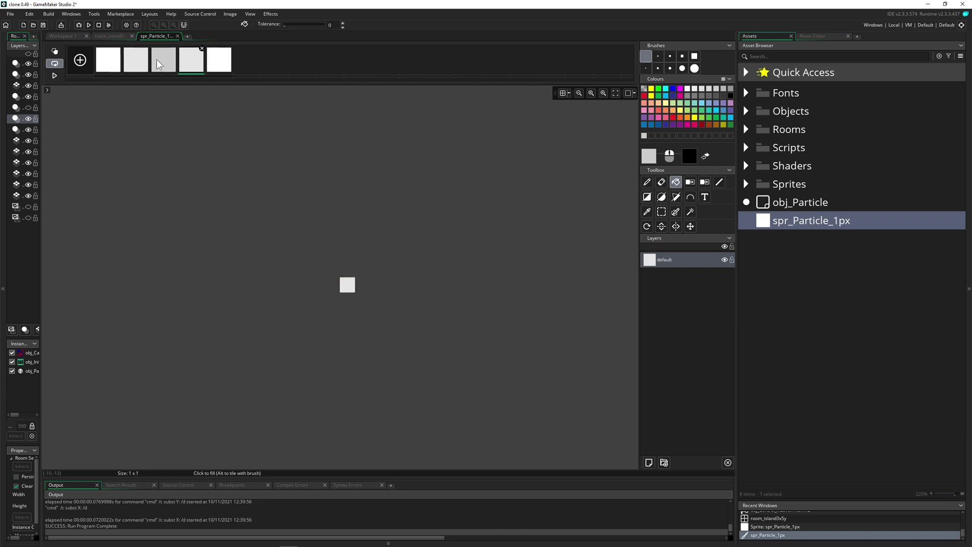
pyautogui.click(54, 74)
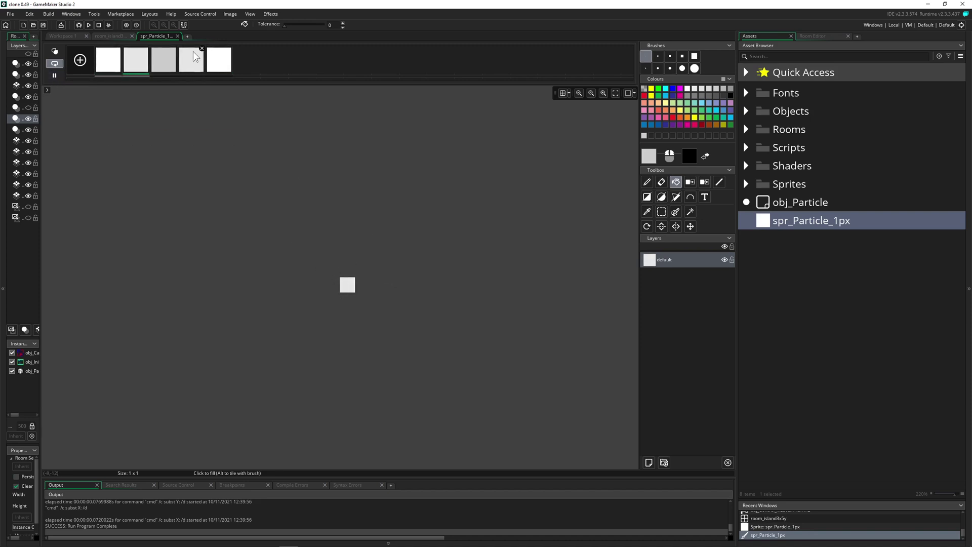
pyautogui.click(186, 37)
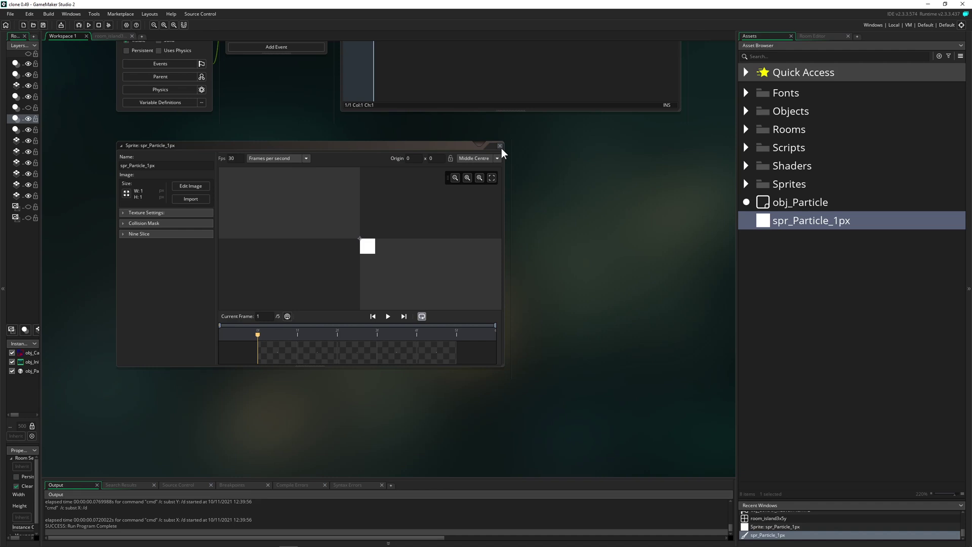
# - Keep the sprite origin at Middle Centre and close the spr_Particle_1px editor
pyautogui.click(480, 159)
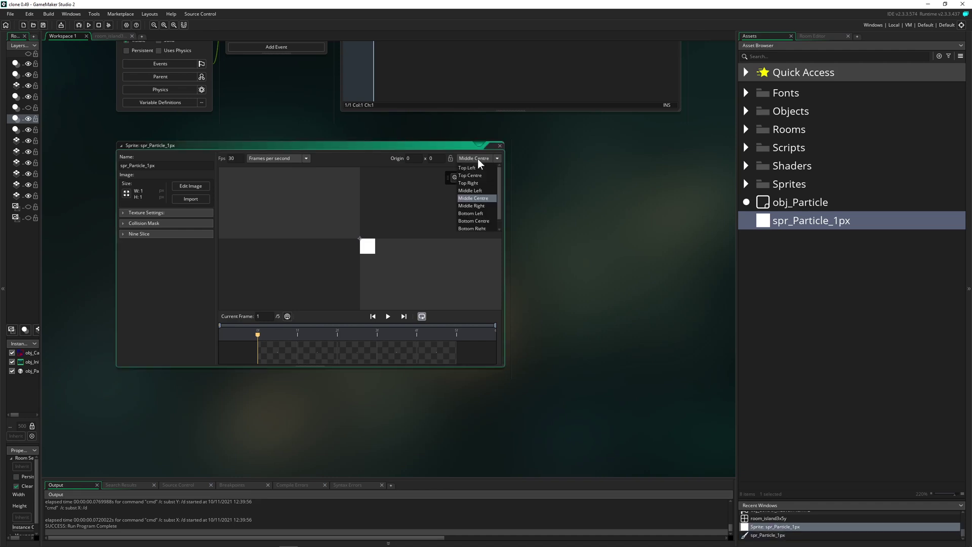
pyautogui.click(482, 198)
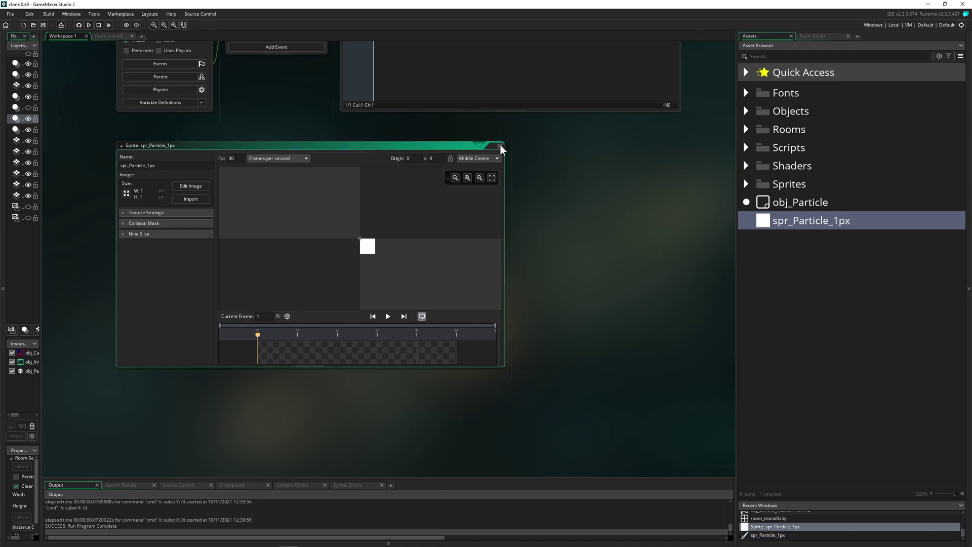
pyautogui.click(501, 145)
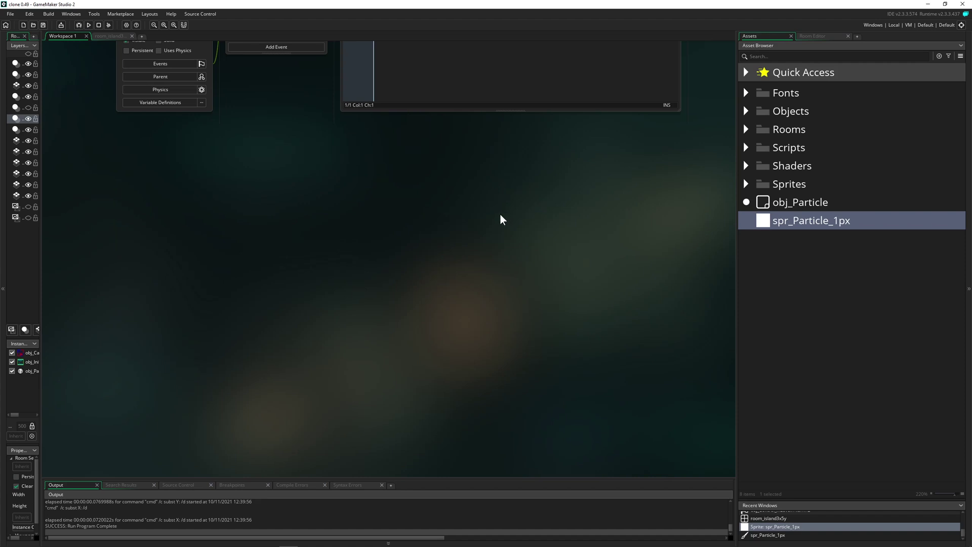
pyautogui.scroll(3, 501, 214)
pyautogui.scroll(3, 416, 197)
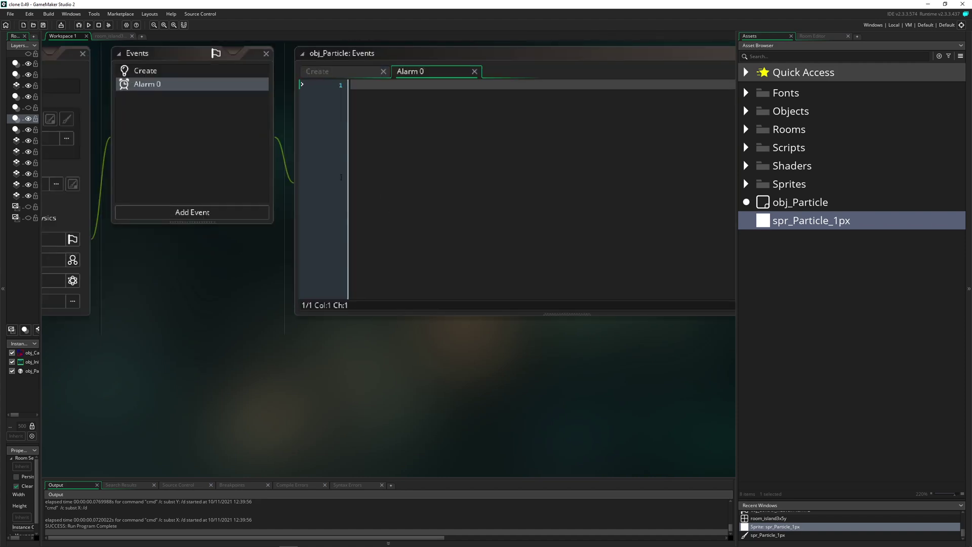
# - Paste the part_system_create_layer line into the Create event, add blank lines above, and save
pyautogui.click(334, 72)
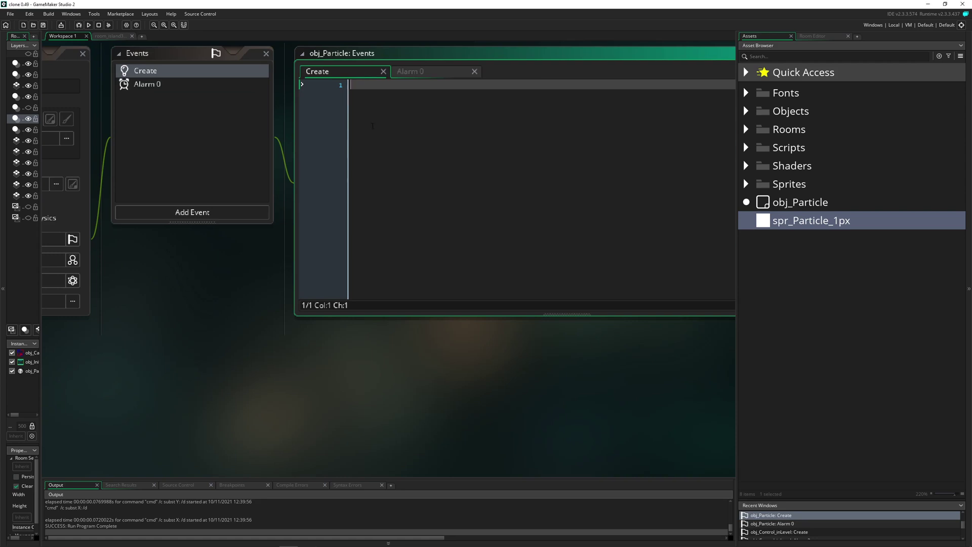
pyautogui.hotkey('ctrl', 'v')
pyautogui.scroll(1, 743, 178)
pyautogui.press('Return')
pyautogui.press('Return')
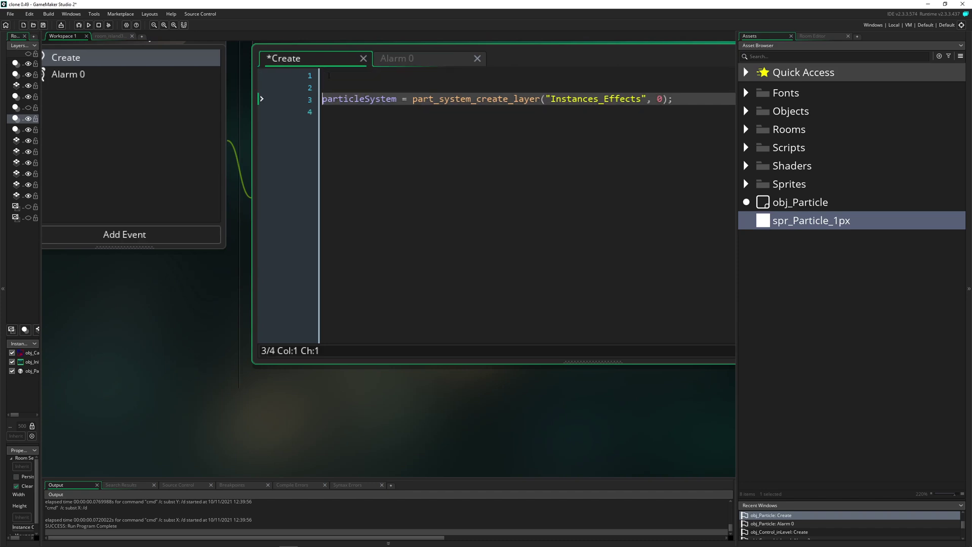
pyautogui.hotkey('ctrl', 's')
pyautogui.middleClick(212, 287)
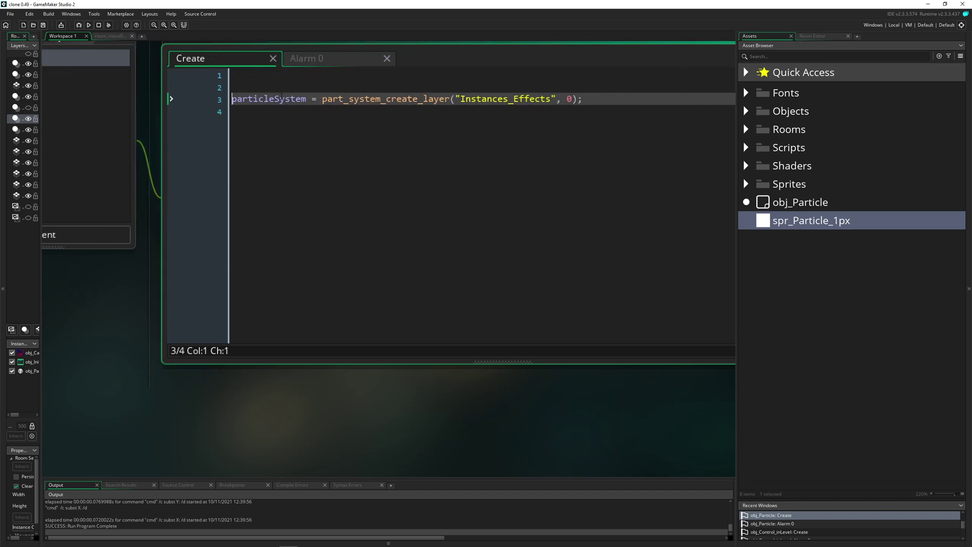
pyautogui.moveTo(232, 101); pyautogui.dragTo(266, 100)
# - Change part_system_create_layer to part_system_create using autocomplete
pyautogui.click(357, 100)
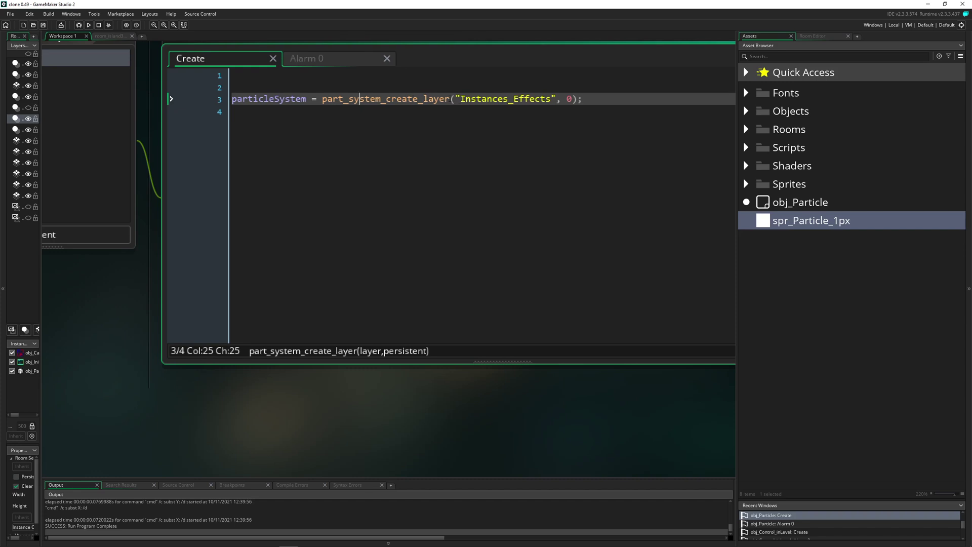
pyautogui.hotkey('ctrl', 'Right')
pyautogui.hotkey('ctrl', 'shift', 'Right')
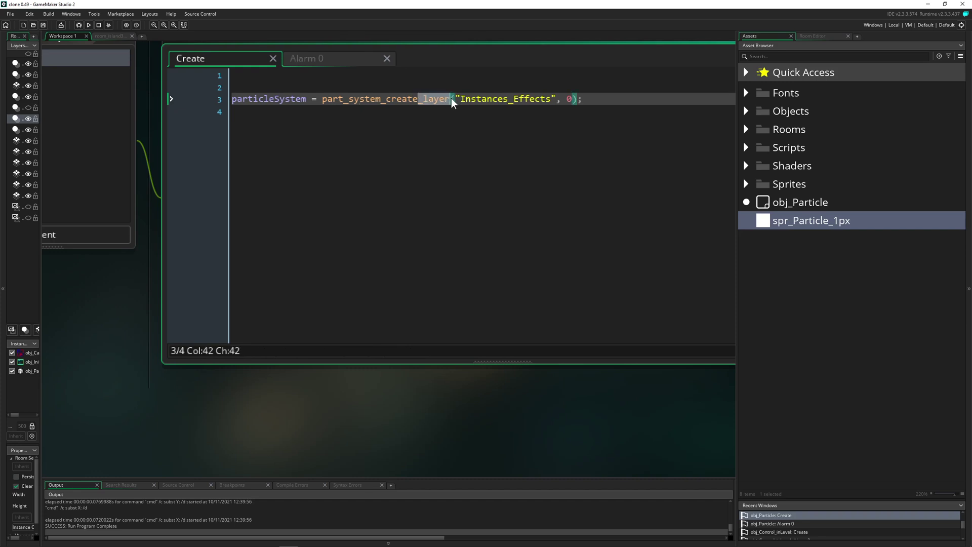
pyautogui.press('BackSpace')
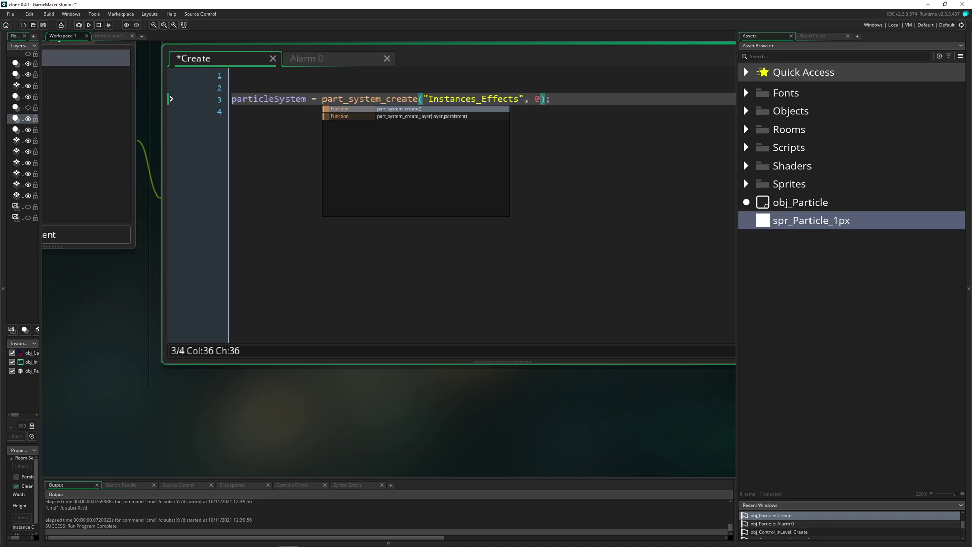
pyautogui.press('Down')
pyautogui.press('Return')
# - Try deleting the leftover layer arguments, then undo to restore them
pyautogui.hotkey('shift', 'End')
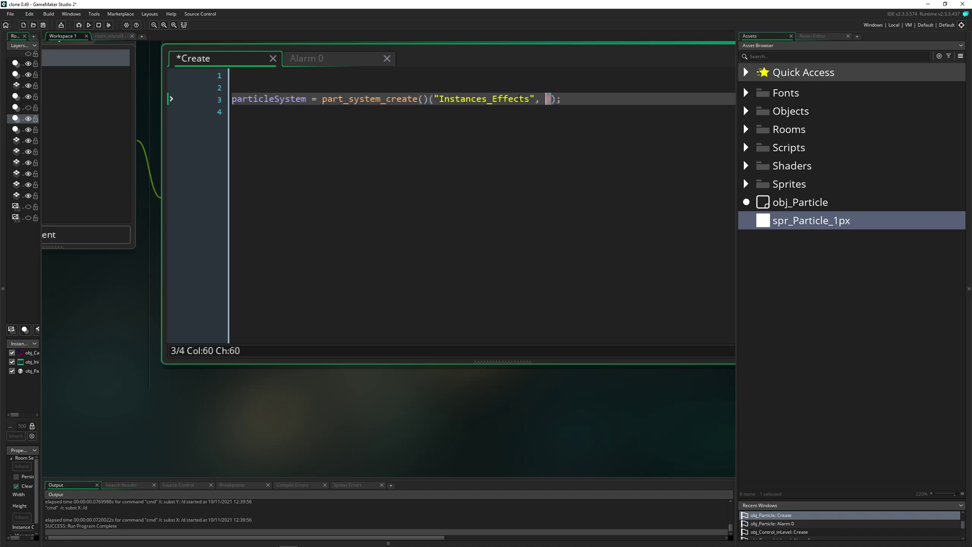
pyautogui.hotkey('shift', 'Left')
pyautogui.press('BackSpace')
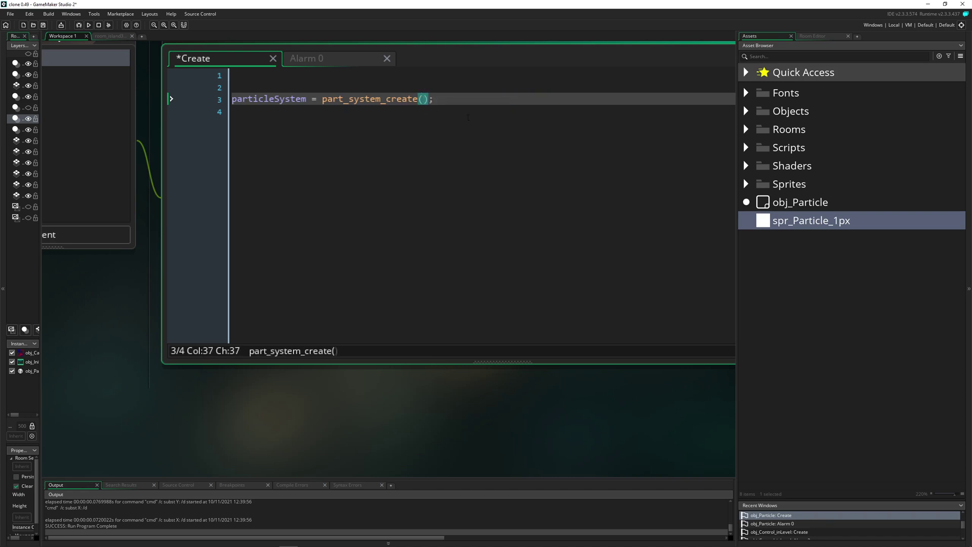
pyautogui.hotkey('ctrl', 'z')
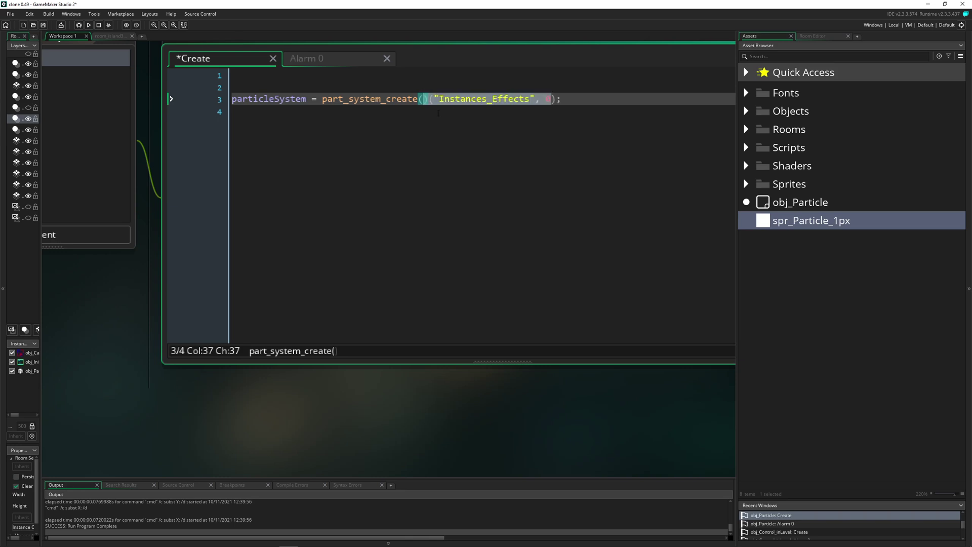
pyautogui.press('BackSpace')
pyautogui.hotkey('ctrl', 'z')
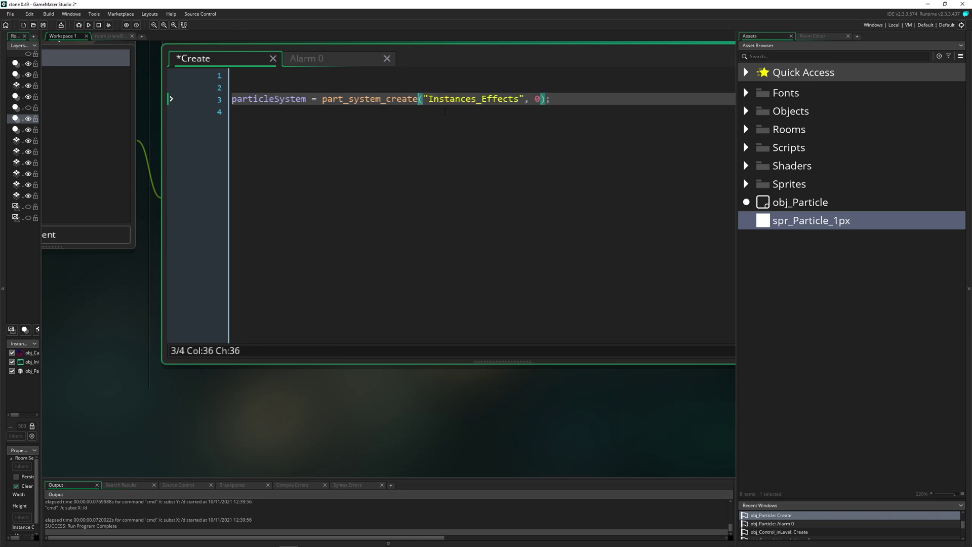
pyautogui.moveTo(41, 56)
pyautogui.mouseDown()
pyautogui.moveTo(121, 56)
pyautogui.moveTo(46, 63)
pyautogui.mouseUp()
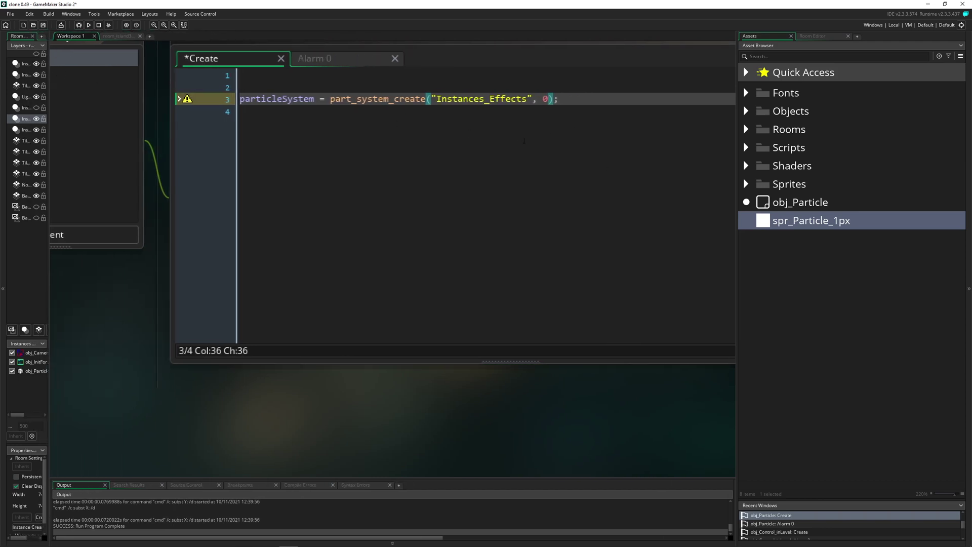
# - Add blank lines after the particle system line and save the Create event
pyautogui.press('End')
pyautogui.press('Return')
pyautogui.press('Return')
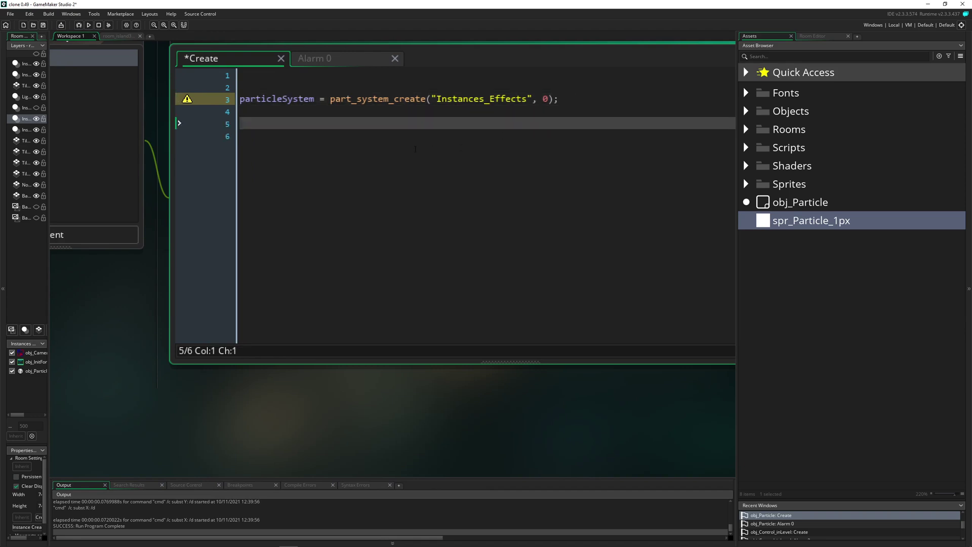
pyautogui.hotkey('ctrl', 's')
pyautogui.middleClick(199, 390)
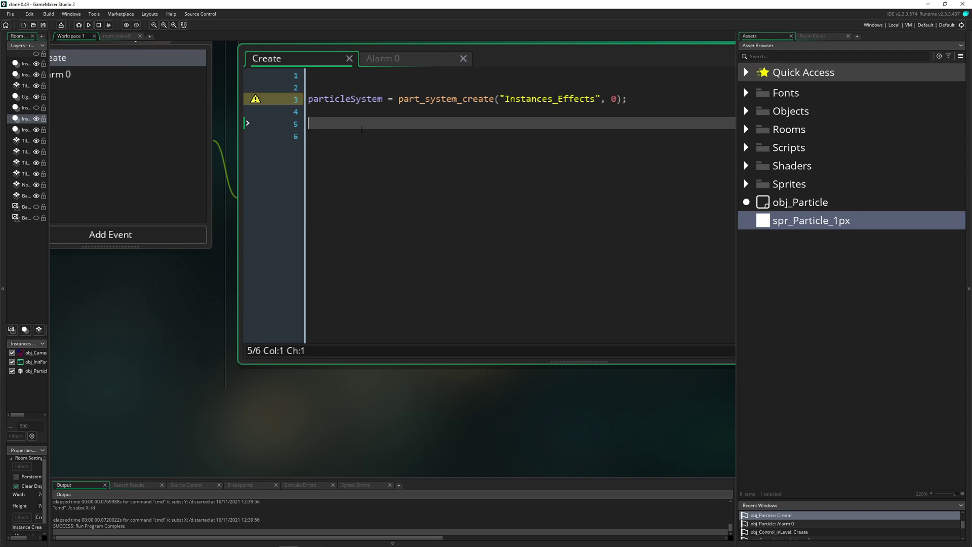
# - Paste part_sparkle = part_type_create(); and move to the blank line above it
pyautogui.write('part_sparkle = part_type_create();')
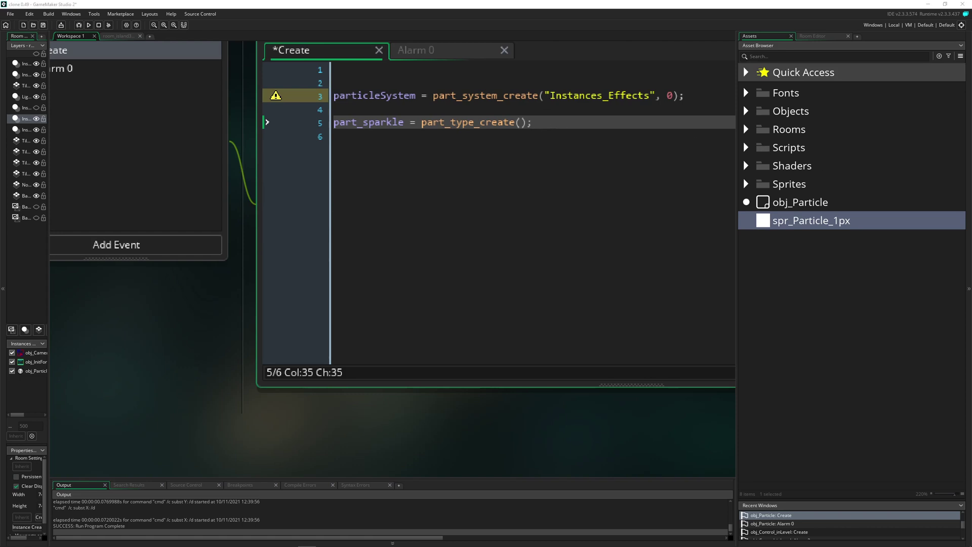
pyautogui.click(364, 108)
pyautogui.write('// screen filling bling bling')
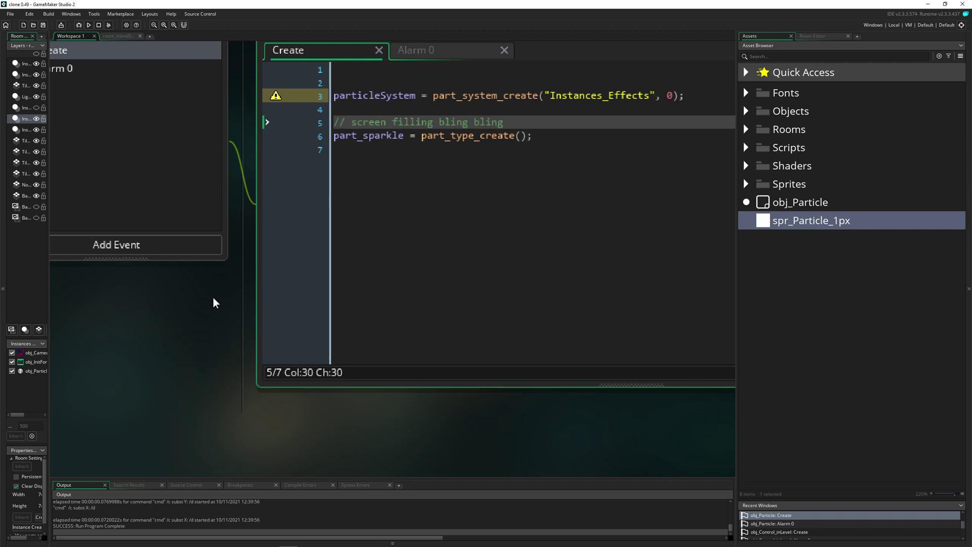
pyautogui.moveTo(213, 296); pyautogui.dragTo(200, 313)
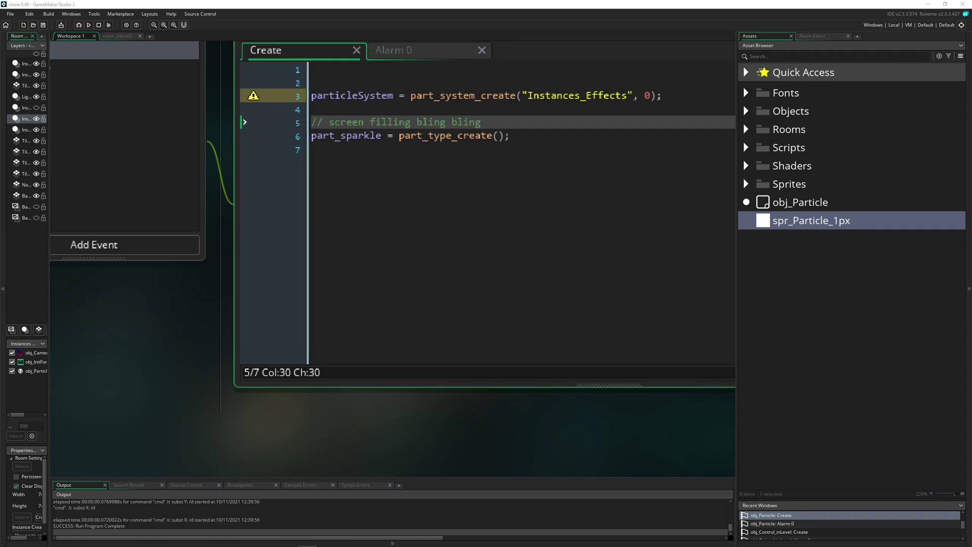
# - Paste the part_sparkle settings lines and review the part_type_sprite arguments (spr_Particle_1px, 1, 0, 1)
pyautogui.click(455, 150)
pyautogui.write('part_type_sprite(part_sparkle, spr_Particle_1px, 1, 0, 1); part_type_size(part_sparkle, 0.5,1.5, 0, 0);  //part_type_color3(part_sparkle, c_orange, c_yellow, c_orange) part_type_alpha3(part_sparkle, 0.01, 0.15, 0.01); part_type_life(part_sparkle, 120,180); part_type_direction(part_sparkle, 89,91, 0,0); part_type_speed(part_sparkle, 0.05,0.1, 0, 0);')
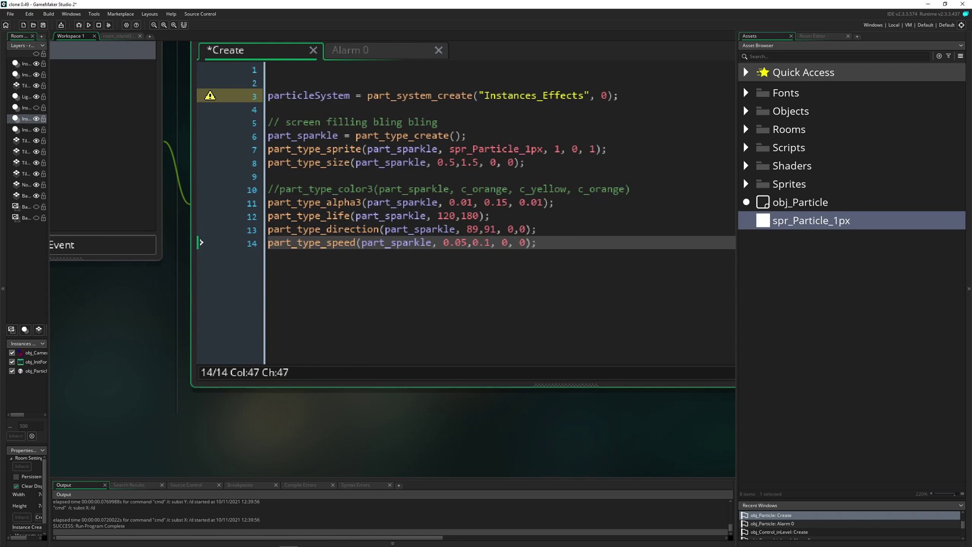
pyautogui.moveTo(359, 149); pyautogui.dragTo(324, 150)
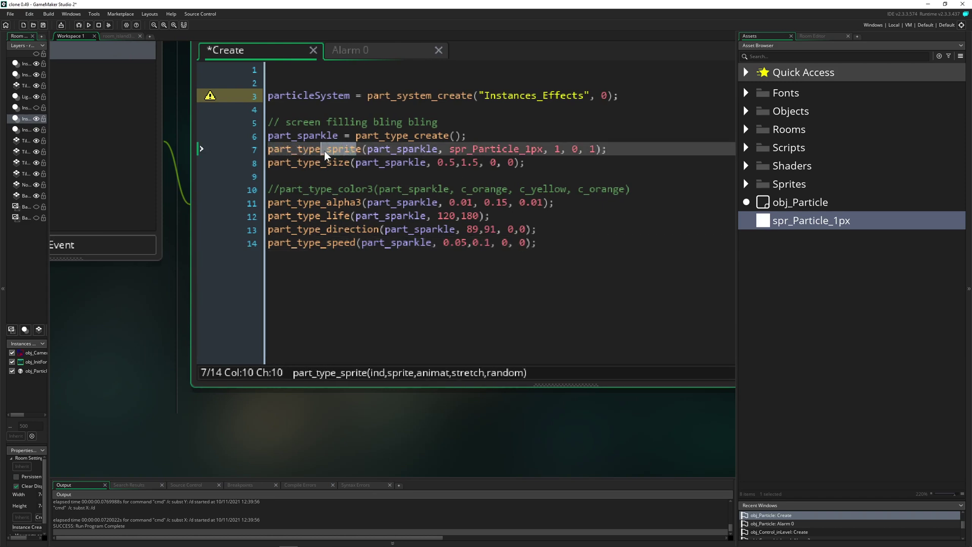
pyautogui.click(385, 149)
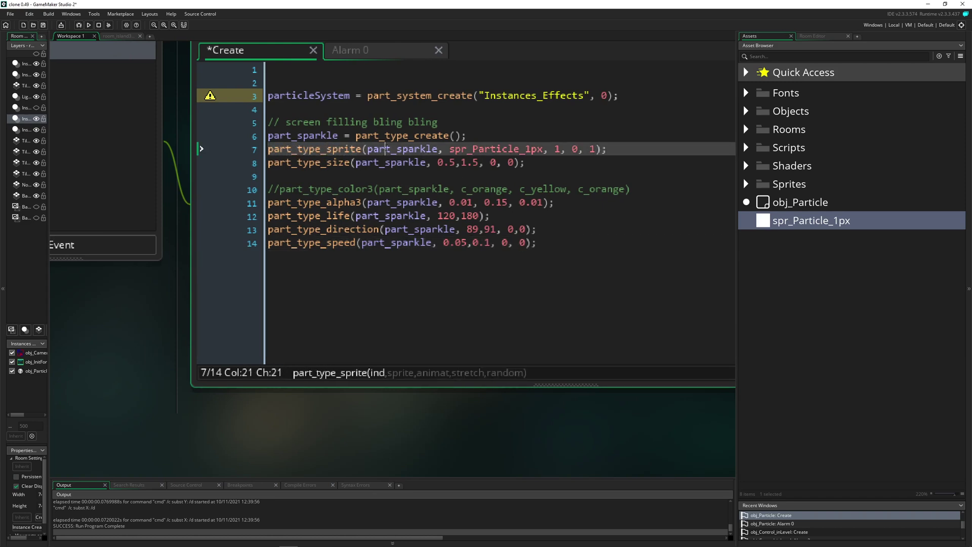
pyautogui.click(473, 148)
pyautogui.doubleClick(556, 149)
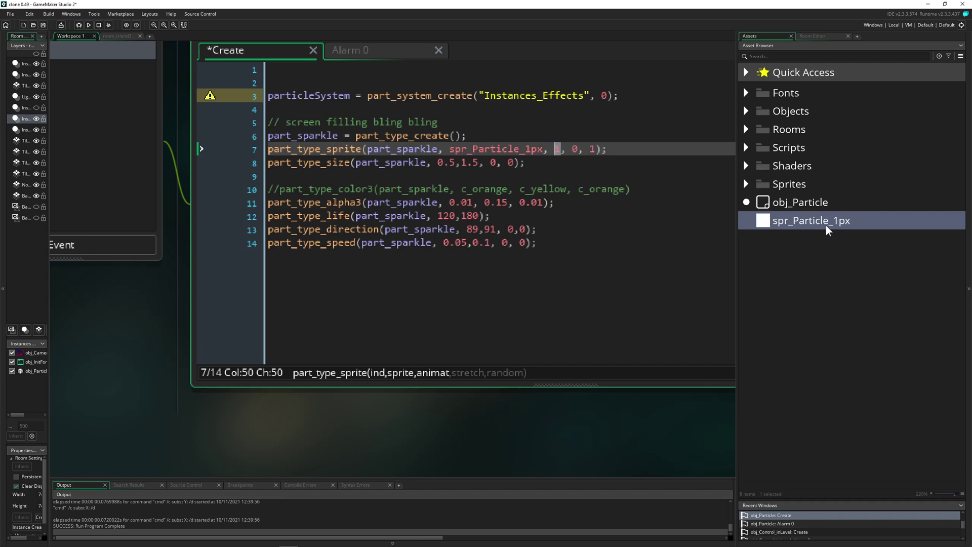
pyautogui.doubleClick(575, 149)
pyautogui.doubleClick(592, 150)
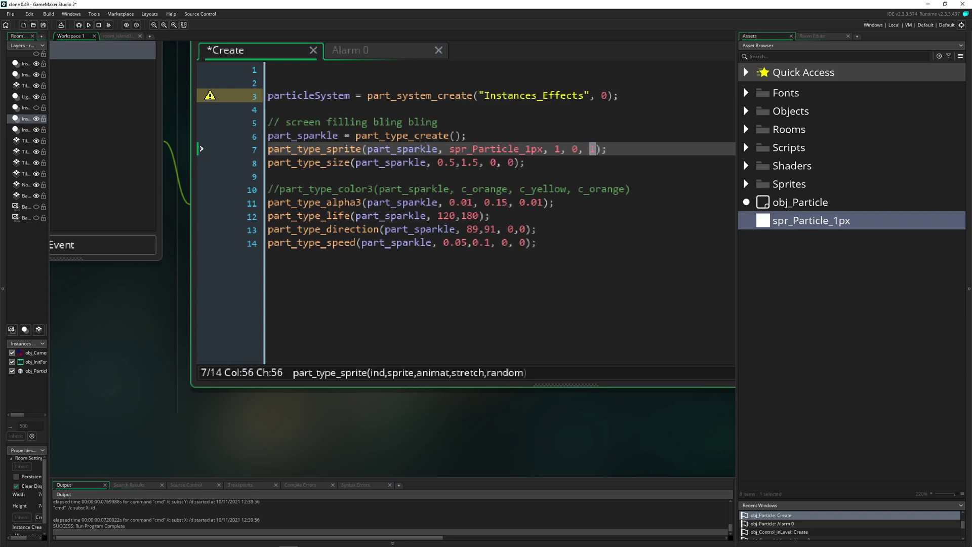
pyautogui.write('1')
# - Review the part_type_size range values 0.5 and 1.5
pyautogui.doubleClick(442, 162)
pyautogui.doubleClick(464, 162)
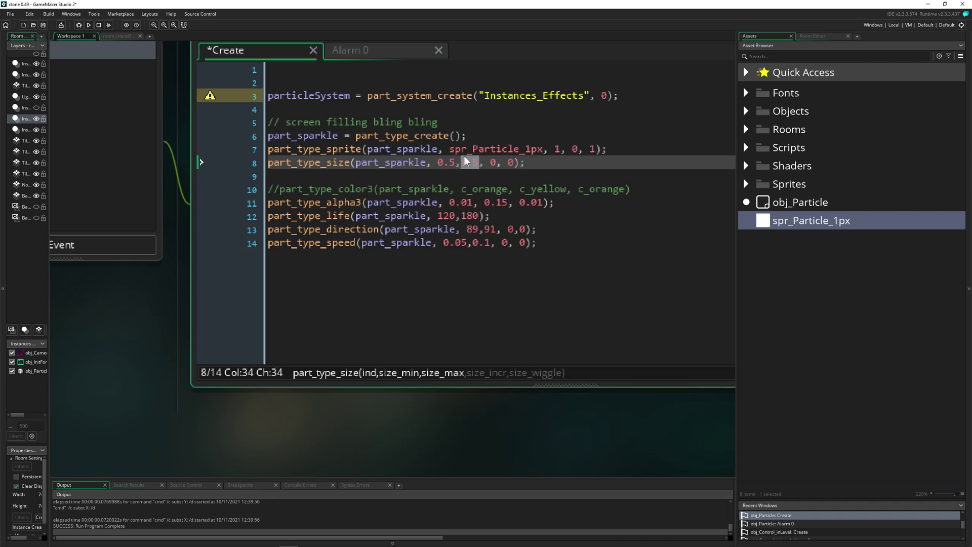
pyautogui.click(480, 163)
pyautogui.moveTo(481, 163); pyautogui.dragTo(465, 164)
# - Uncomment the part_type_color3 line and insert a blank line before the alpha settings
pyautogui.click(280, 190)
pyautogui.press('BackSpace')
pyautogui.press('BackSpace')
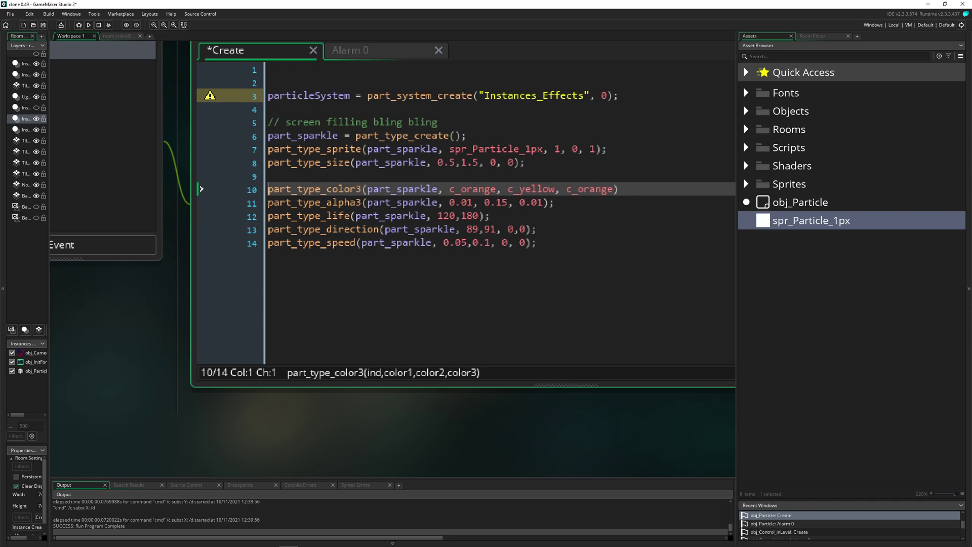
pyautogui.press('Down')
pyautogui.press('Return')
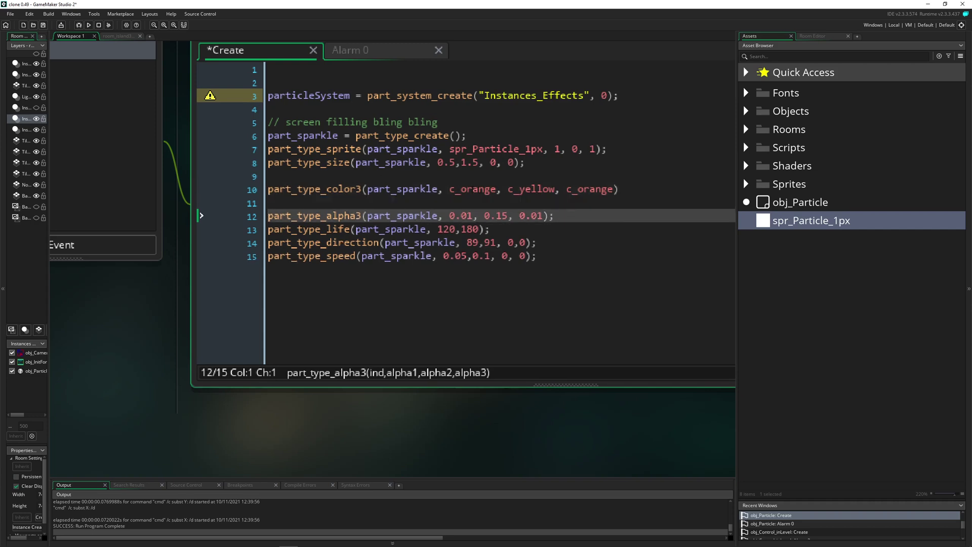
pyautogui.click(460, 189)
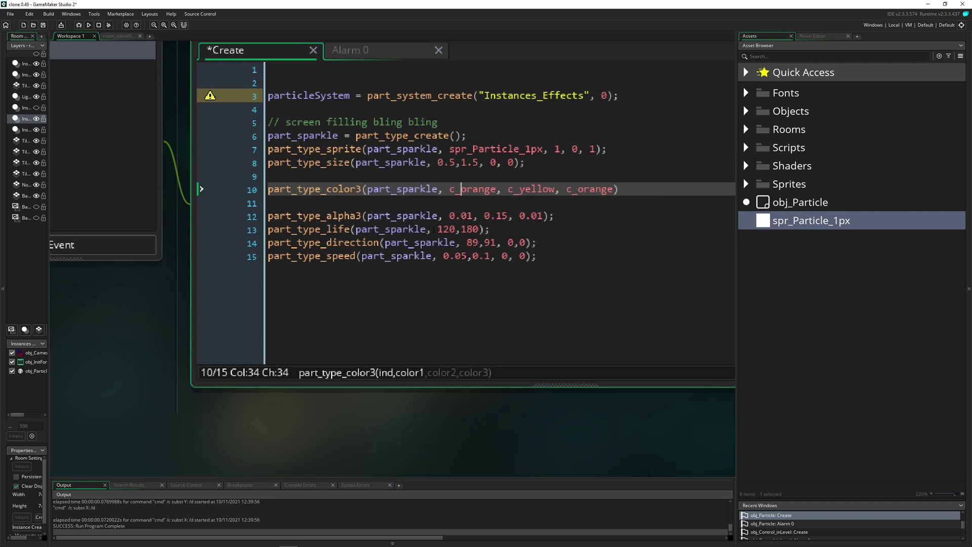
# - Change the sparkle's peak alpha from 0.15 to 0.7
pyautogui.moveTo(507, 215); pyautogui.dragTo(496, 216)
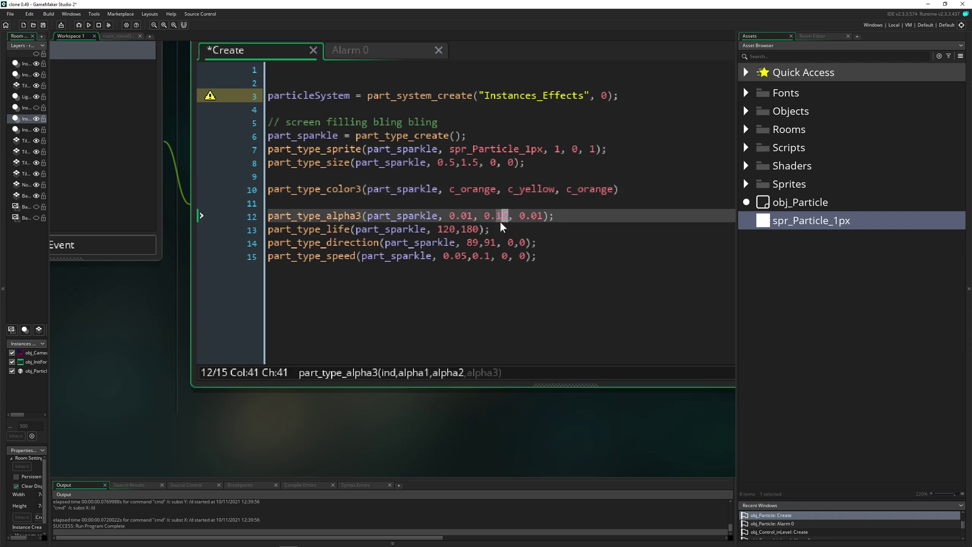
pyautogui.click(469, 215)
pyautogui.moveTo(507, 216); pyautogui.dragTo(499, 218)
pyautogui.write('7')
pyautogui.moveTo(504, 215); pyautogui.dragTo(293, 229)
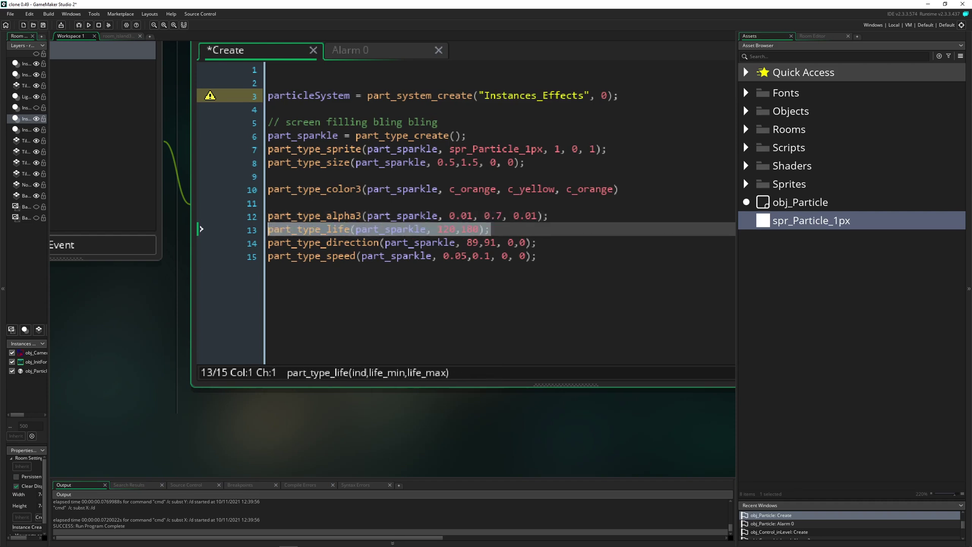
# - Check the maximum life value 180 and insert a blank line after the life line
pyautogui.click(455, 256)
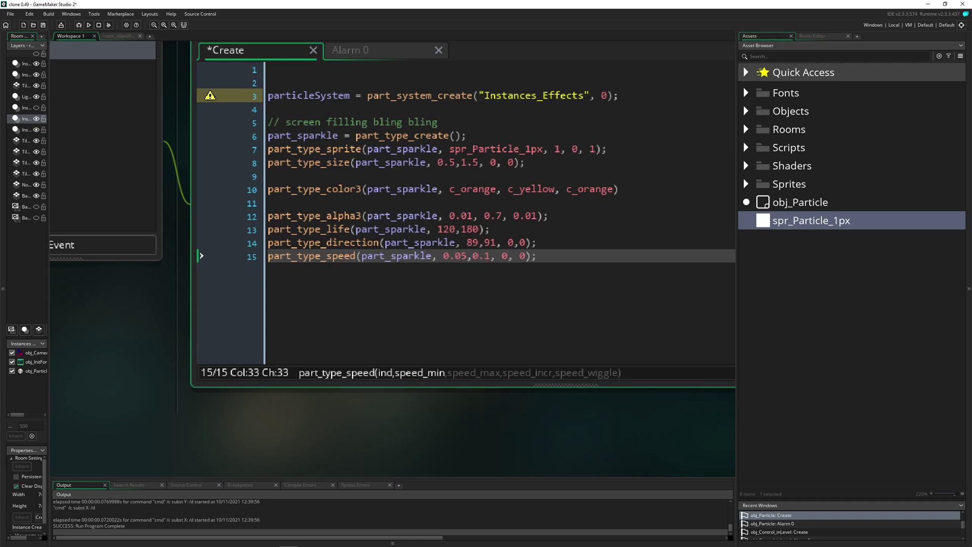
pyautogui.doubleClick(471, 230)
pyautogui.click(502, 229)
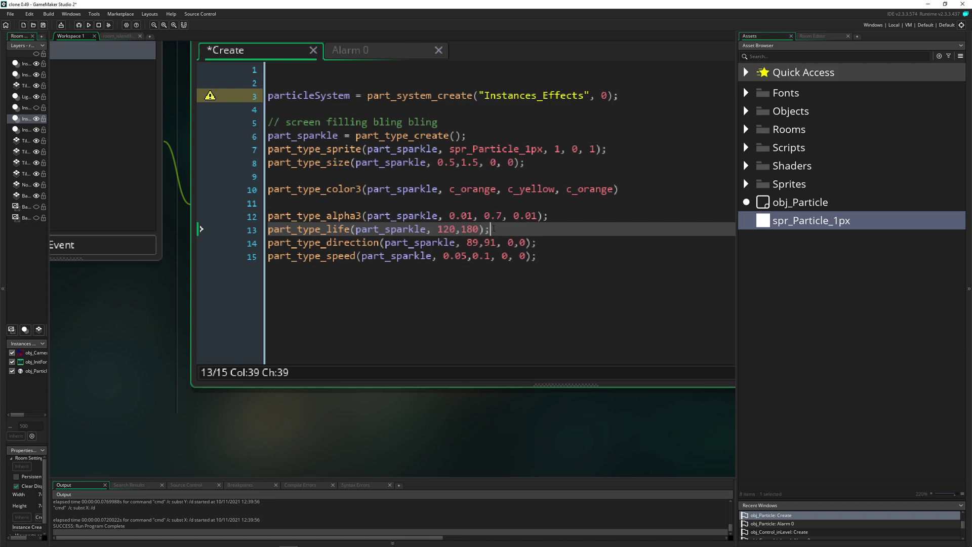
pyautogui.click(327, 243)
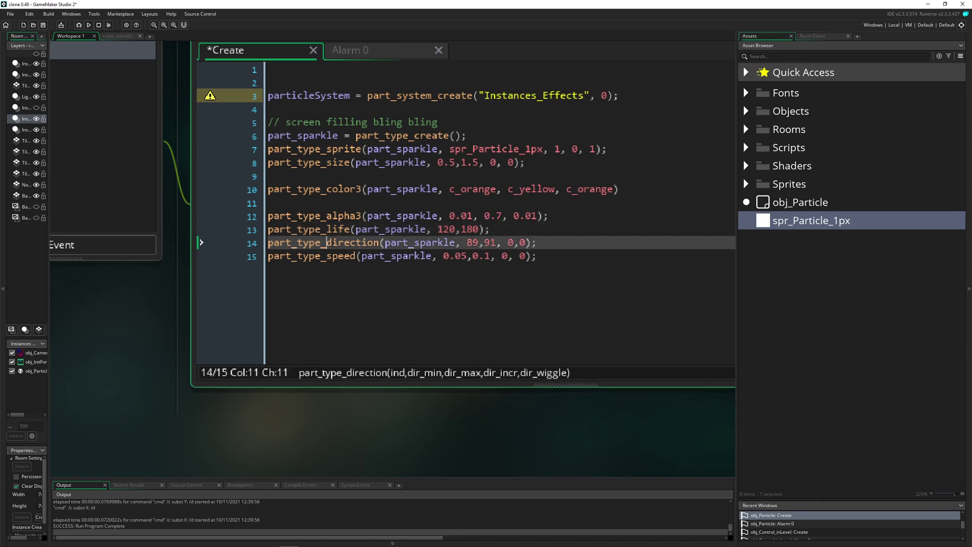
pyautogui.doubleClick(327, 243)
pyautogui.click(502, 229)
pyautogui.press('Return')
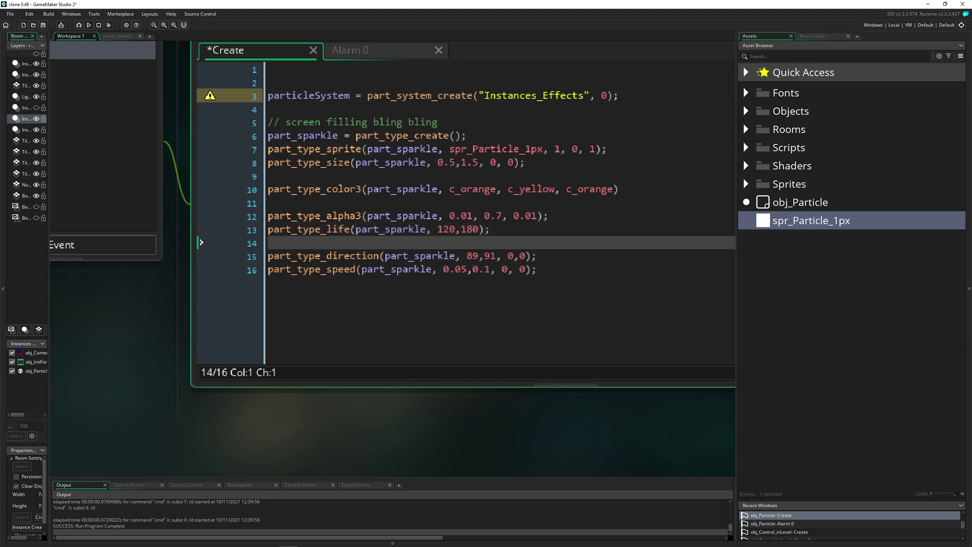
# - Review the 89–91 direction range and 0.05–0.1 speed values
pyautogui.click(345, 269)
pyautogui.click(299, 256)
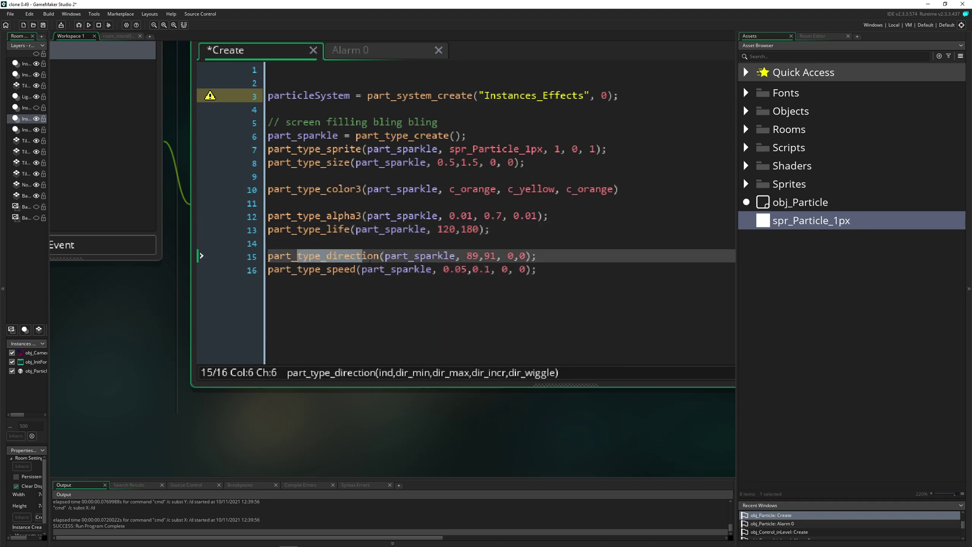
pyautogui.click(368, 255)
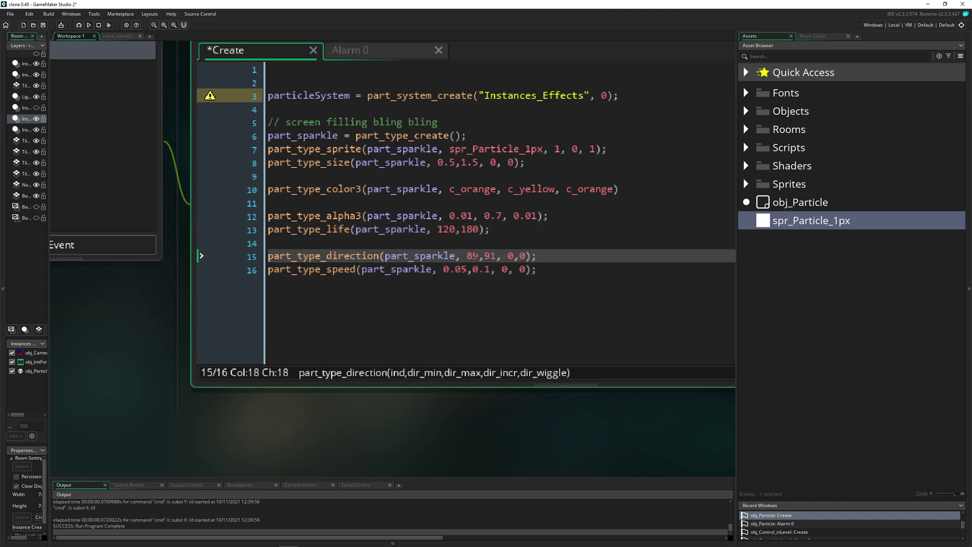
pyautogui.click(472, 257)
pyautogui.click(493, 269)
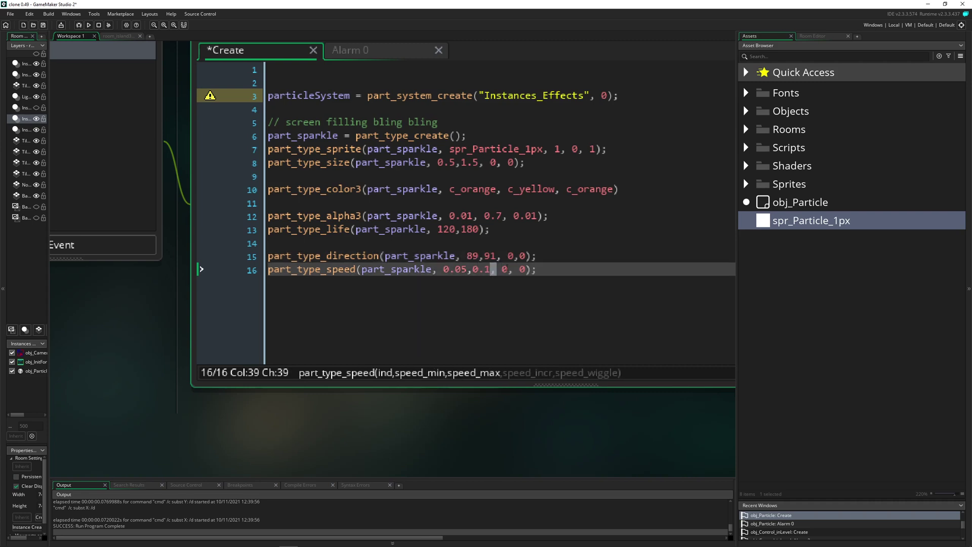
pyautogui.click(509, 270)
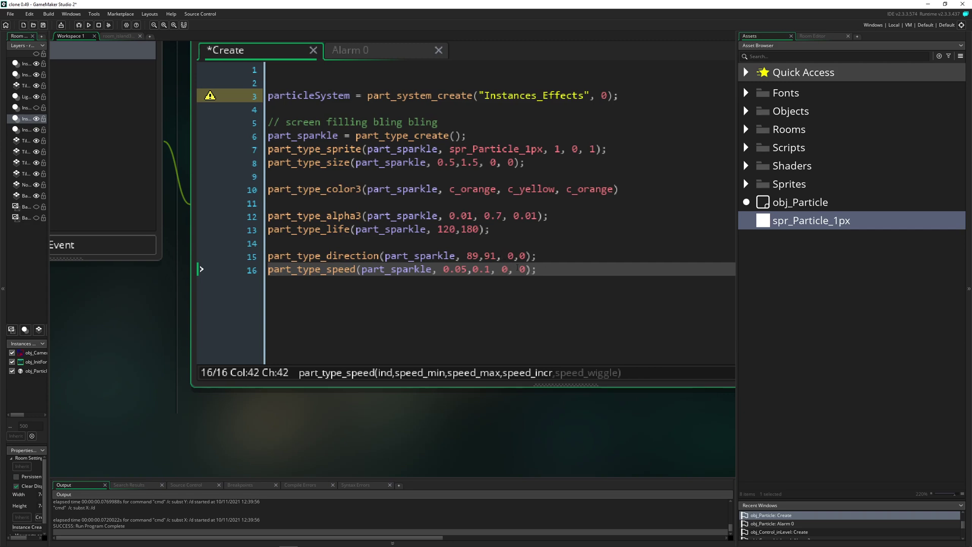
pyautogui.moveTo(466, 270); pyautogui.dragTo(454, 274)
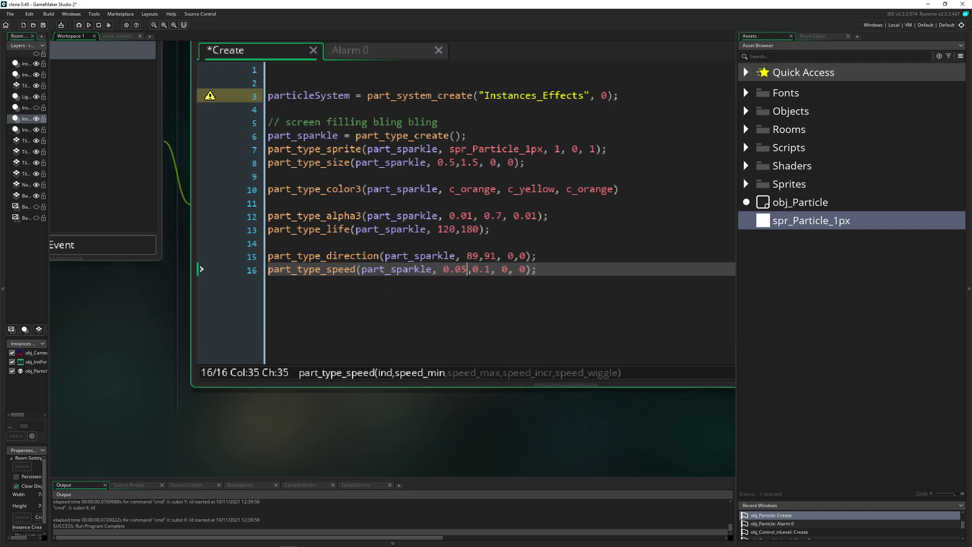
pyautogui.write('0')
pyautogui.click(488, 270)
# - Add alarm[0] = 40 below the speed line in the Create event and save it
pyautogui.press('End')
pyautogui.press('Return')
pyautogui.press('Return')
pyautogui.press('Return')
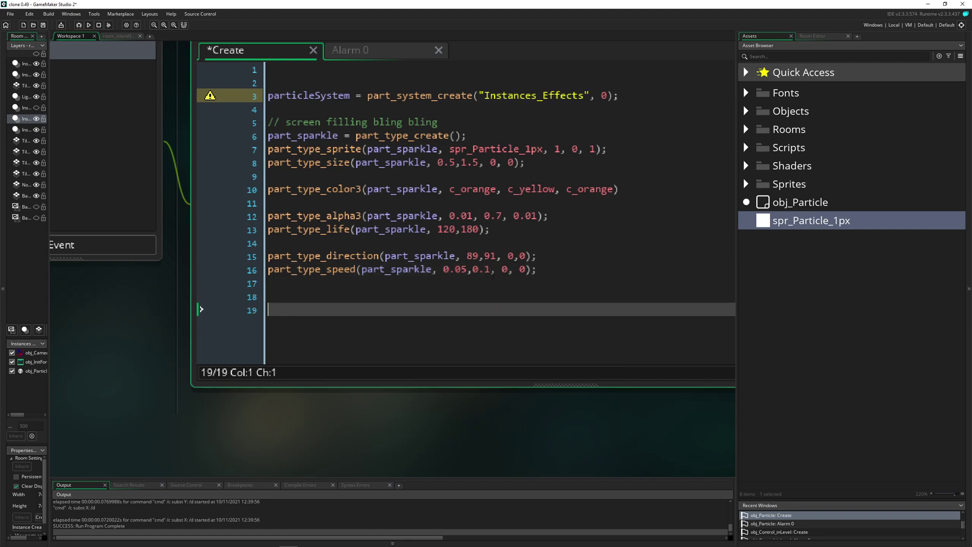
pyautogui.hotkey('ctrl', 's')
pyautogui.write('al')
pyautogui.press('Down')
pyautogui.press('Down')
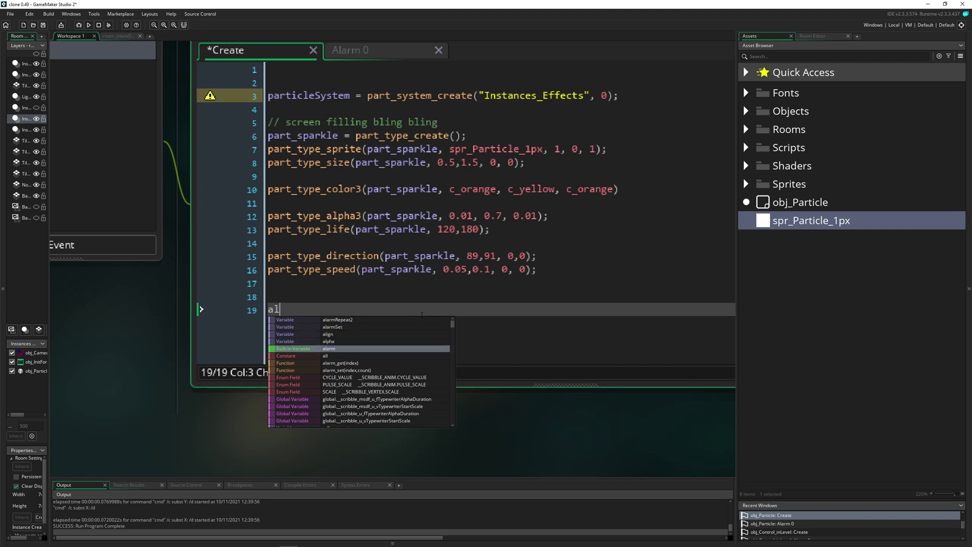
pyautogui.press('Return')
pyautogui.write('[0]')
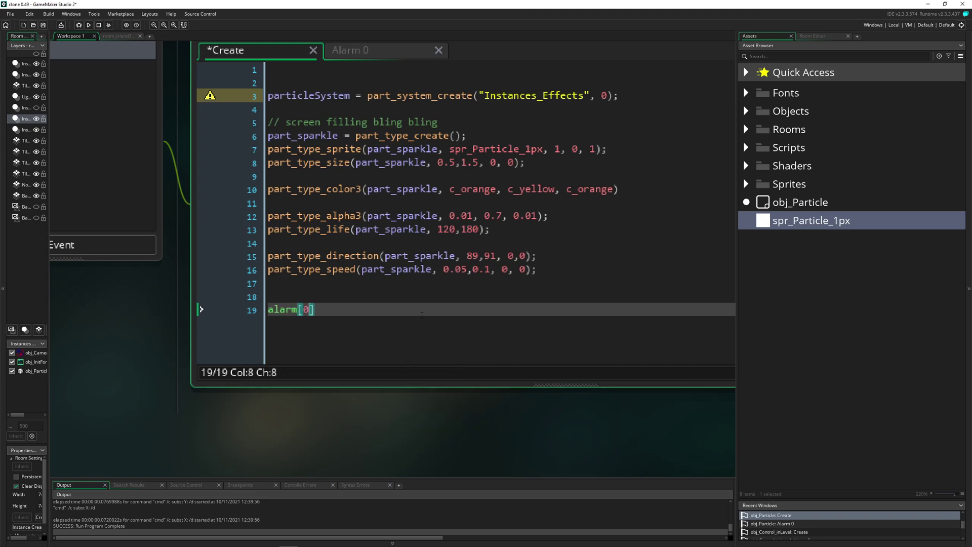
pyautogui.write(' = 4')
pyautogui.write('0;')
pyautogui.hotkey('ctrl', 's')
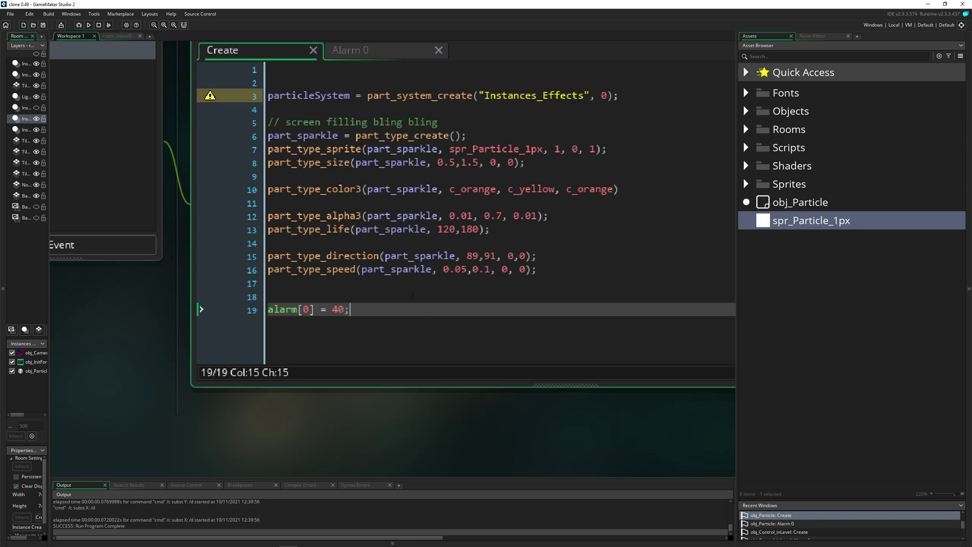
pyautogui.scroll(-2, 410, 297)
pyautogui.moveTo(178, 352); pyautogui.dragTo(355, 300)
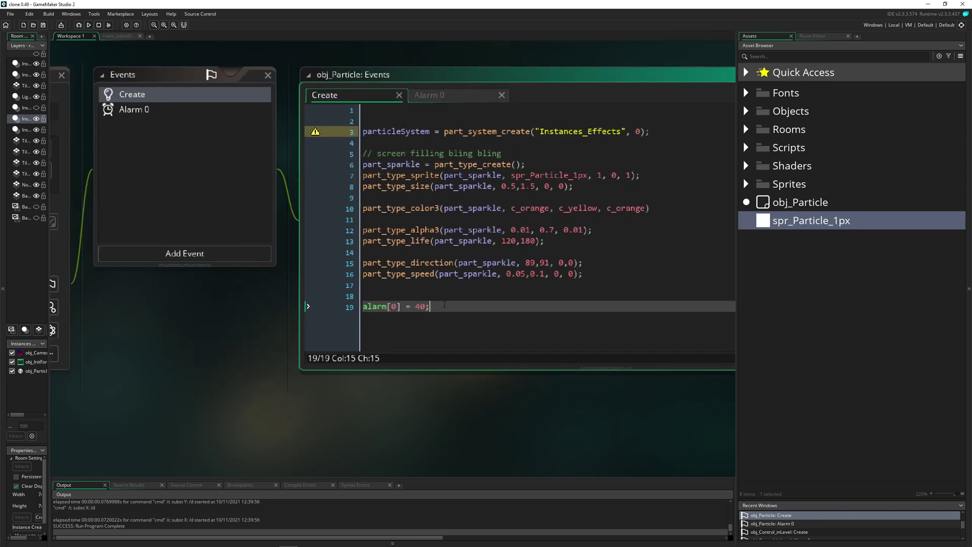
# - Paste the alarm[0] = 40 reset line into the Alarm 0 event and save
pyautogui.click(426, 94)
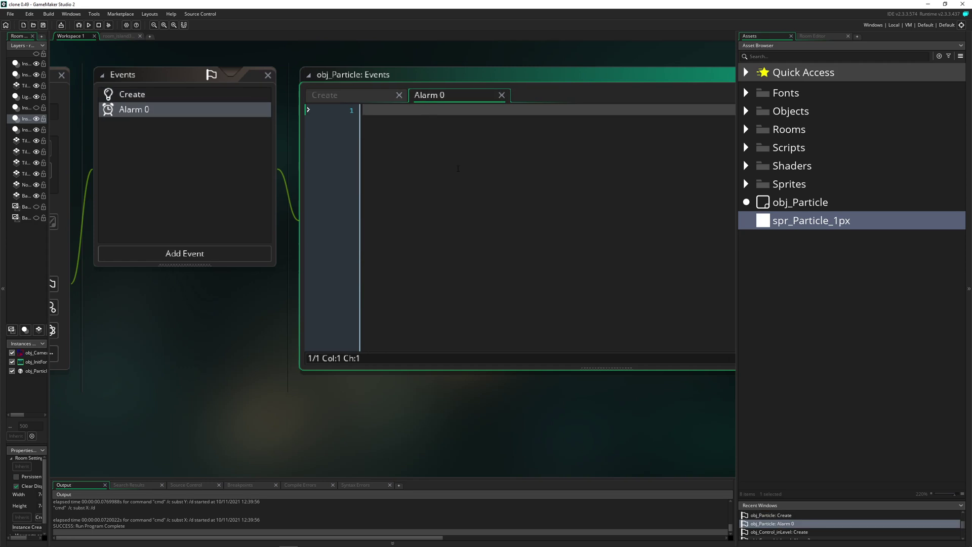
pyautogui.press('Return')
pyautogui.press('Return')
pyautogui.press('Return')
pyautogui.write('alarm[0] = 40;')
pyautogui.hotkey('ctrl', 's')
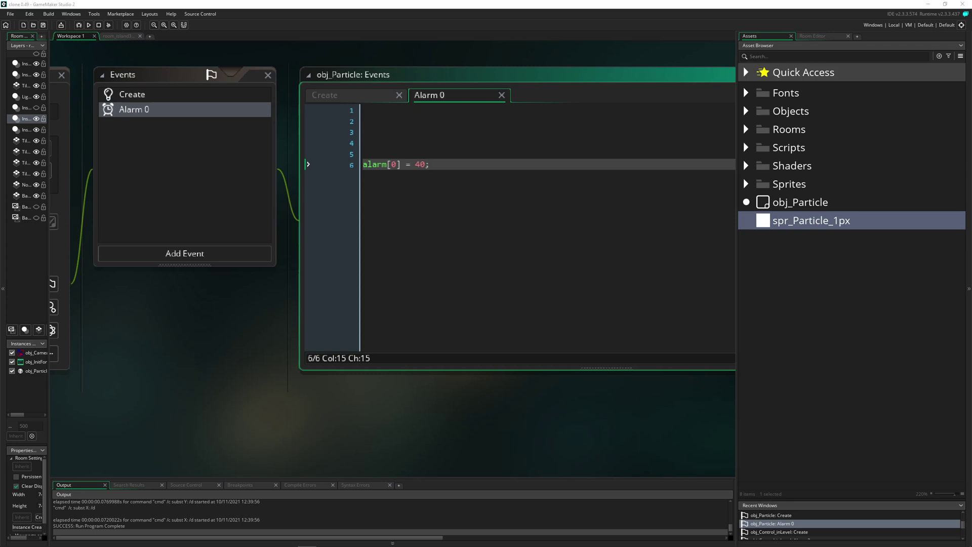
# - Paste the camera view x, y, width and height variables at the top of Alarm 0
pyautogui.click(414, 110)
pyautogui.write('var getCameraX = camera_get_view_x(view_camera[0]); var getCameraY = camera_get_view_y(view_camera[0]); var getCameraWidth  = camera_get_view_width(view_camera[0]); var getCameraHeight = camera_get_view_height(view_camera[0]);')
pyautogui.hscroll(3, 267, 283)
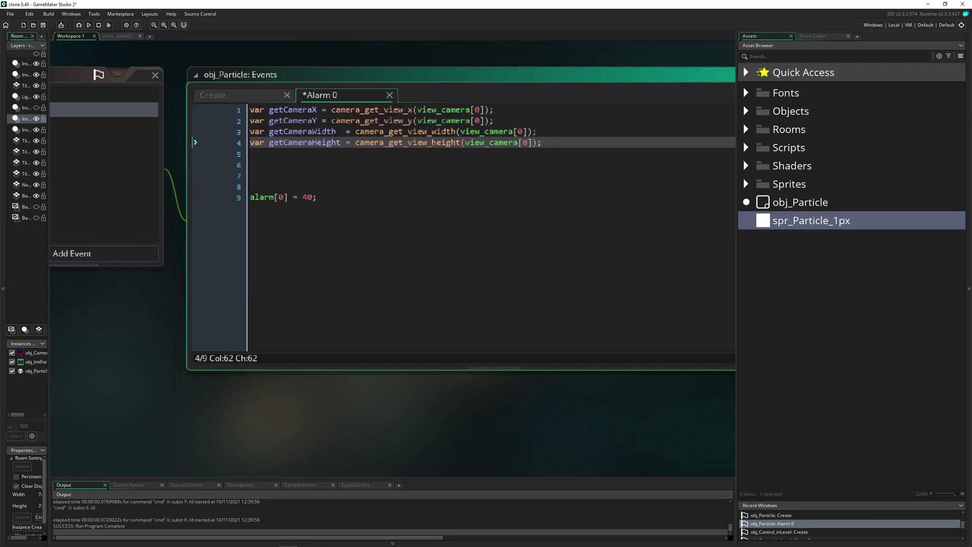
pyautogui.scroll(2, 319, 198)
pyautogui.click(262, 102)
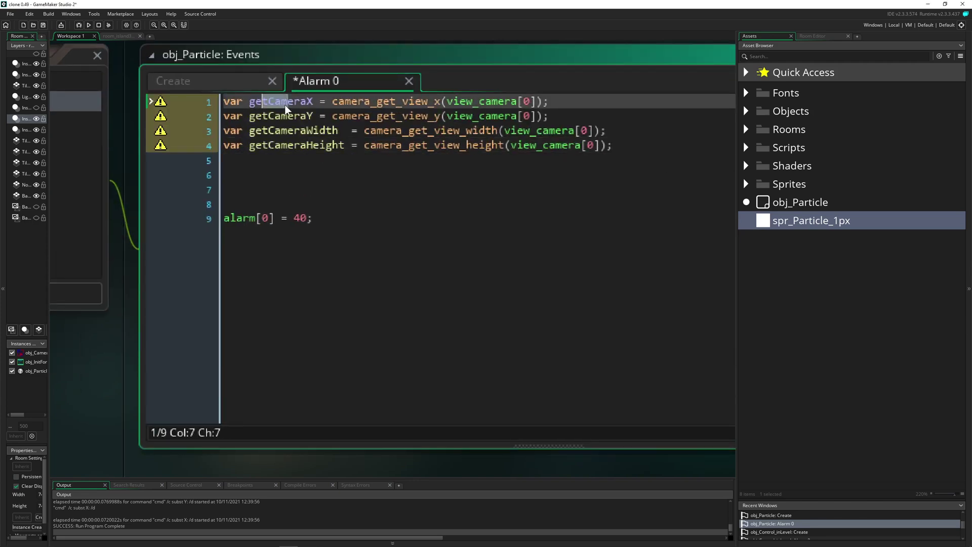
pyautogui.click(271, 115)
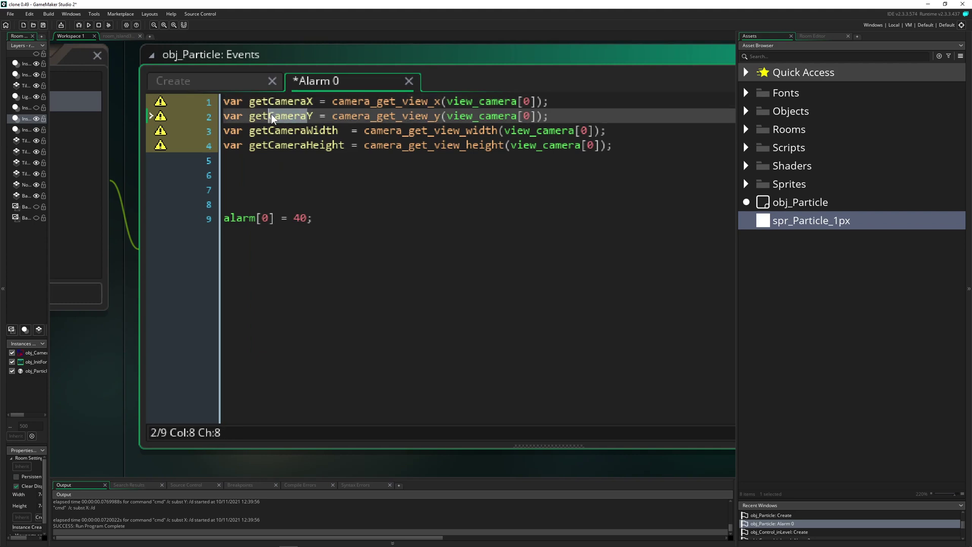
pyautogui.click(118, 36)
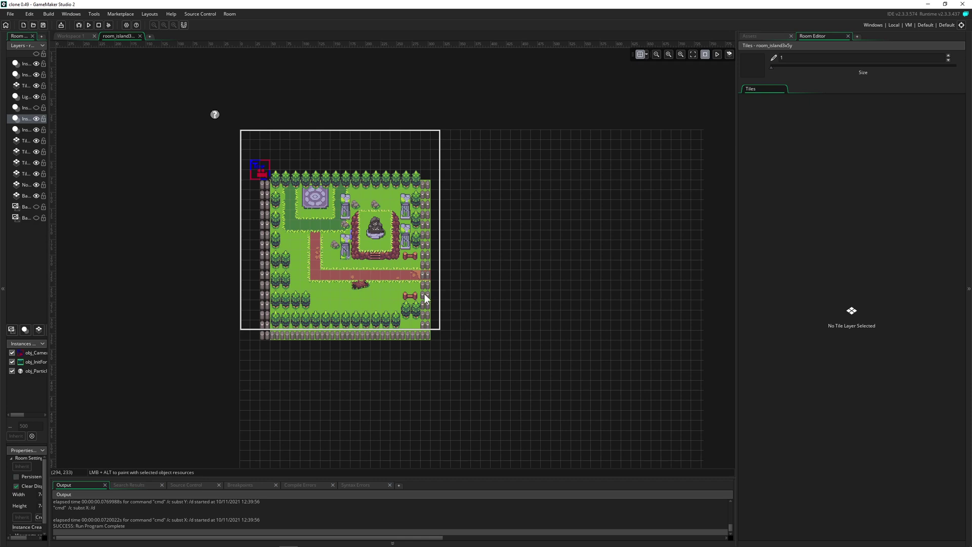
pyautogui.click(74, 37)
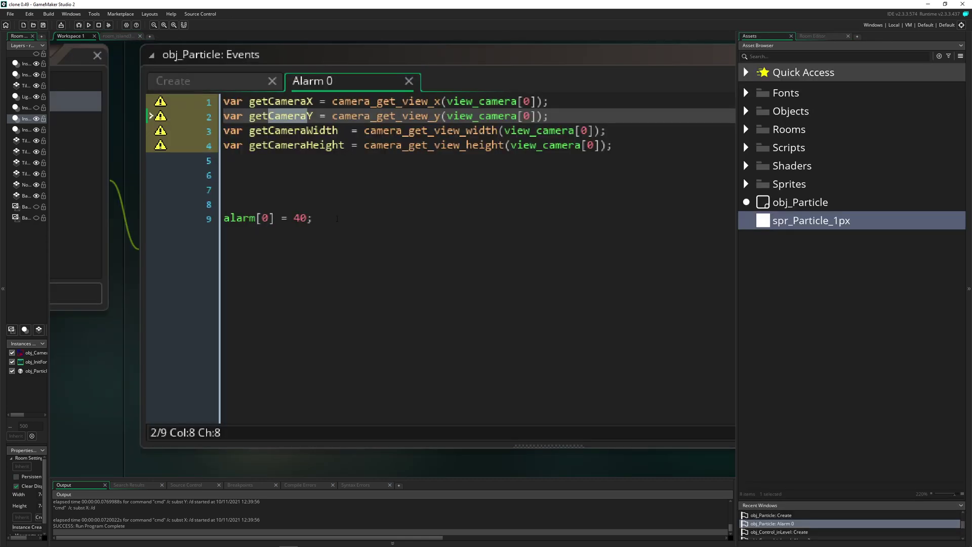
pyautogui.click(266, 188)
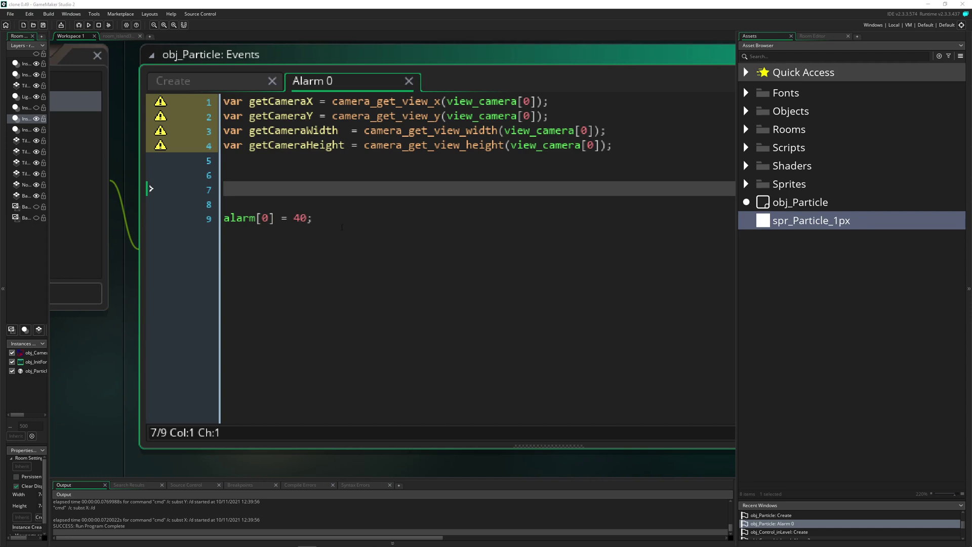
# - Paste the randomX and randomY random_range lines into Alarm 0 and save
pyautogui.write('var randomX = random_range(getCameraX-buffer, getCameraX + getCameraWidth + buffer ); var randomY = random_range(getCameraY-buffer, getCameraY + getCameraHeight + buffer );')
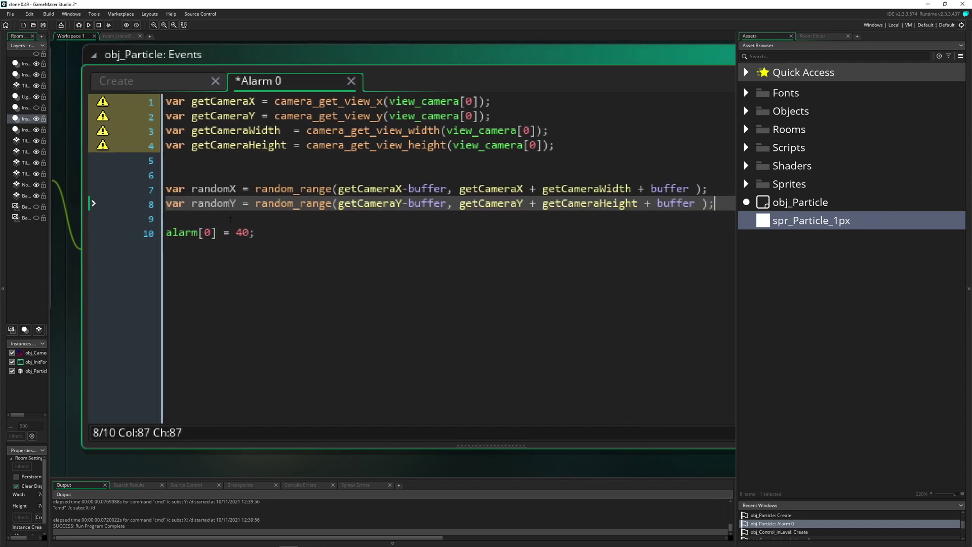
pyautogui.press('Return')
pyautogui.press('Return')
pyautogui.press('Return')
pyautogui.hotkey('ctrl', 's')
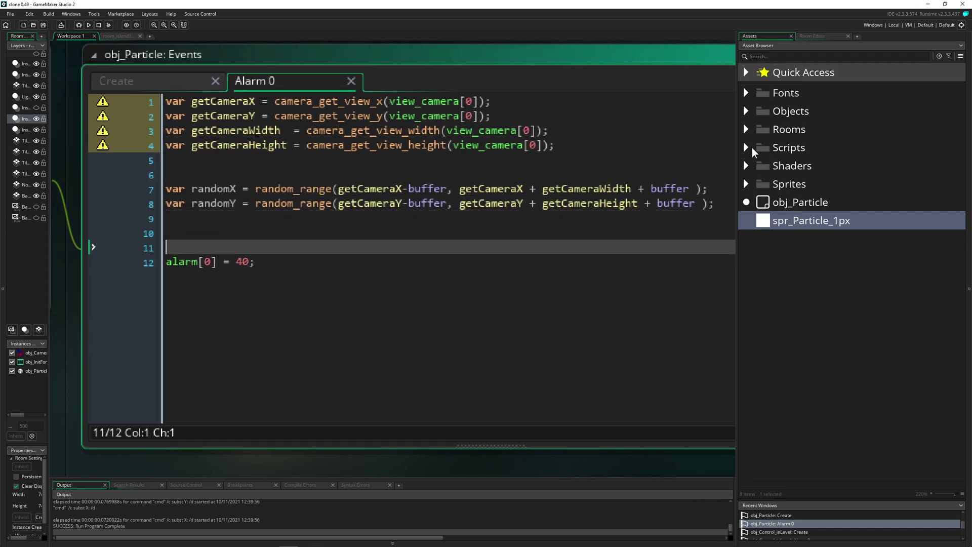
pyautogui.moveTo(737, 182); pyautogui.dragTo(900, 183)
pyautogui.scroll(-2, 465, 223)
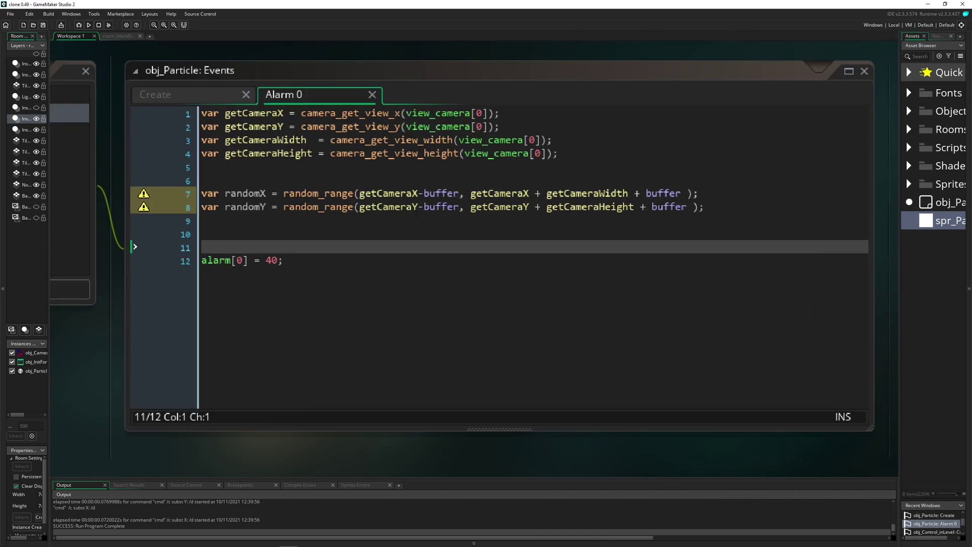
# - Check the getCameraX and undefined buffer uses, then go to line 5 for var buffer = 40
pyautogui.click(388, 194)
pyautogui.doubleClick(400, 197)
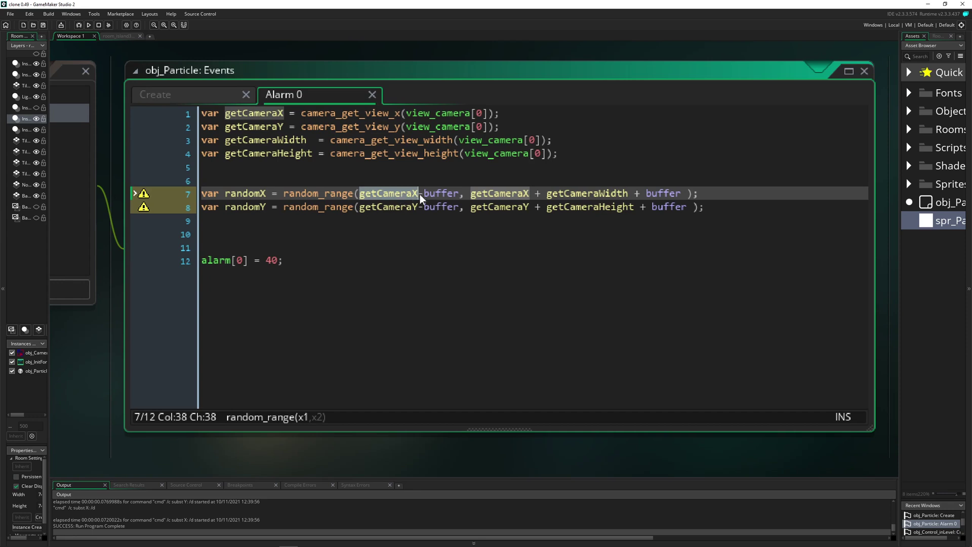
pyautogui.doubleClick(435, 193)
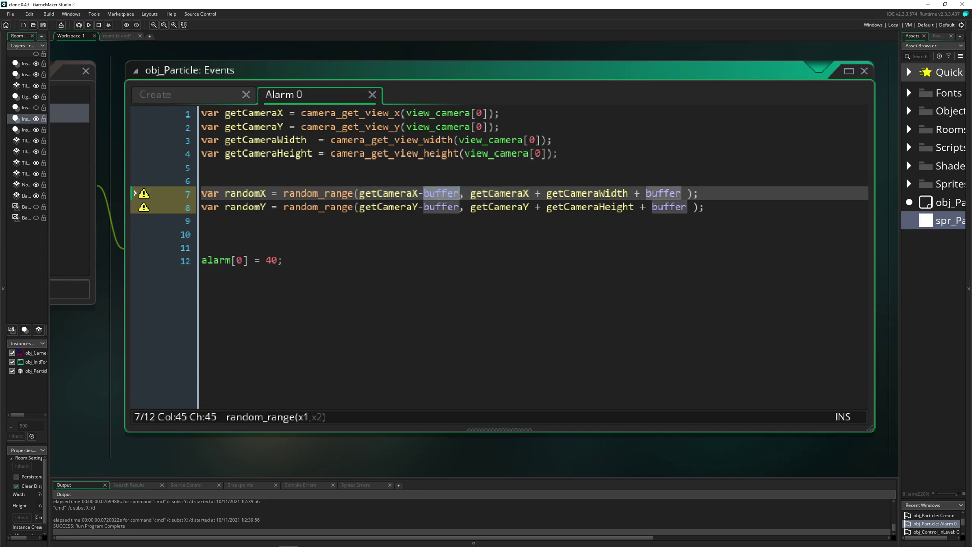
pyautogui.click(206, 167)
pyautogui.write('var buffer = 40;')
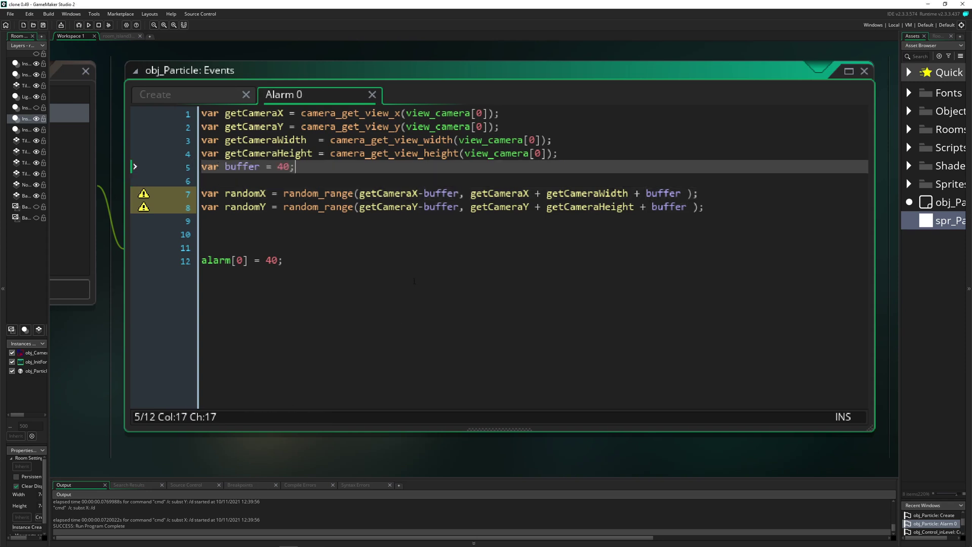
# - Review the room_island3 layout, then return to obj_Particle's Alarm 0 code
pyautogui.click(118, 37)
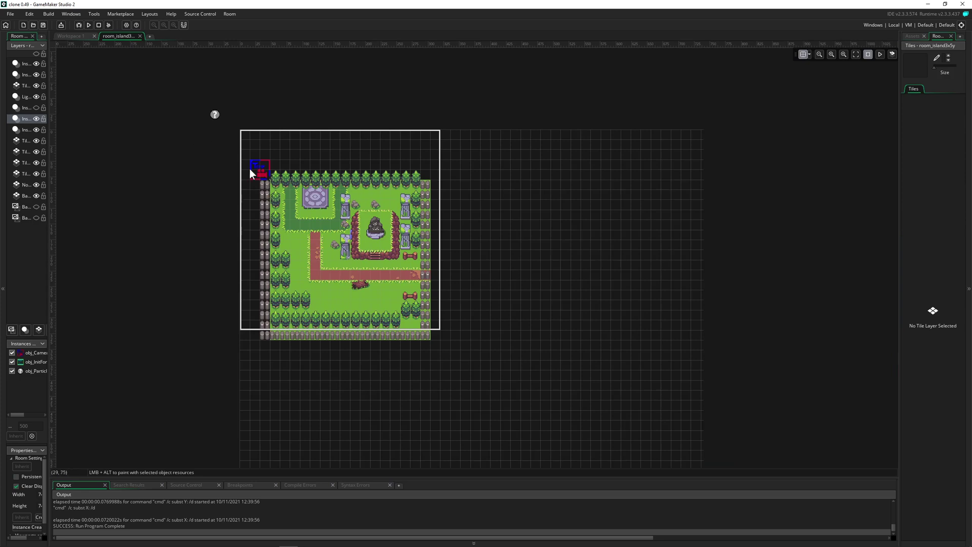
pyautogui.scroll(1, 252, 150)
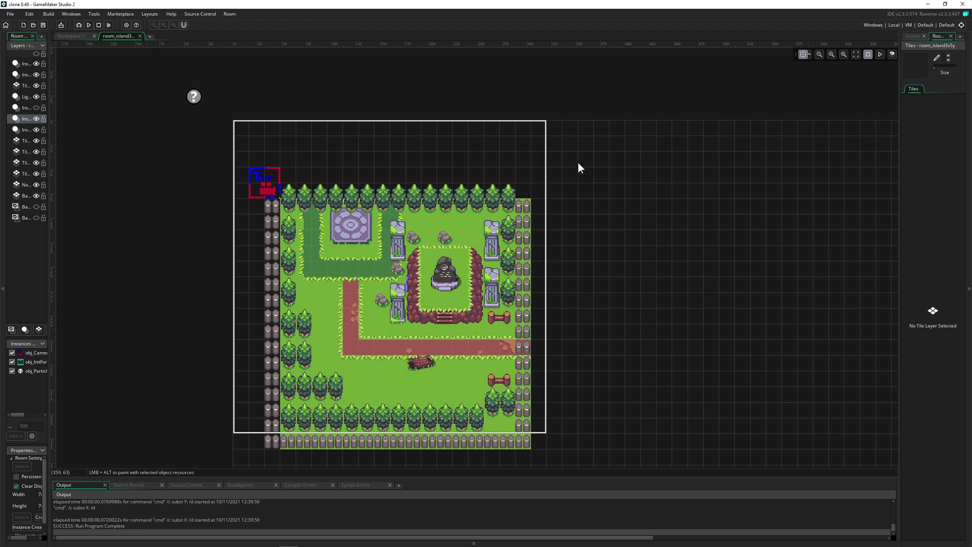
pyautogui.click(74, 35)
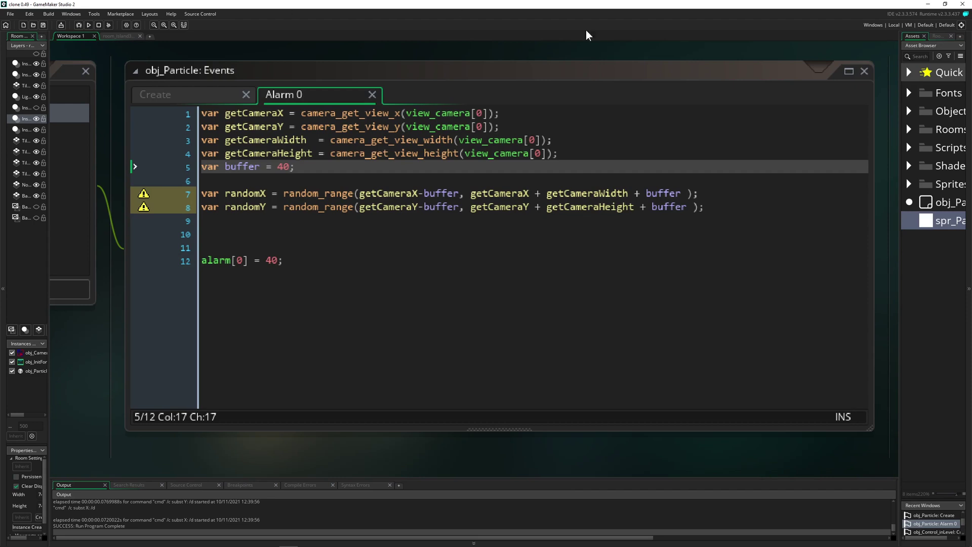
pyautogui.click(119, 36)
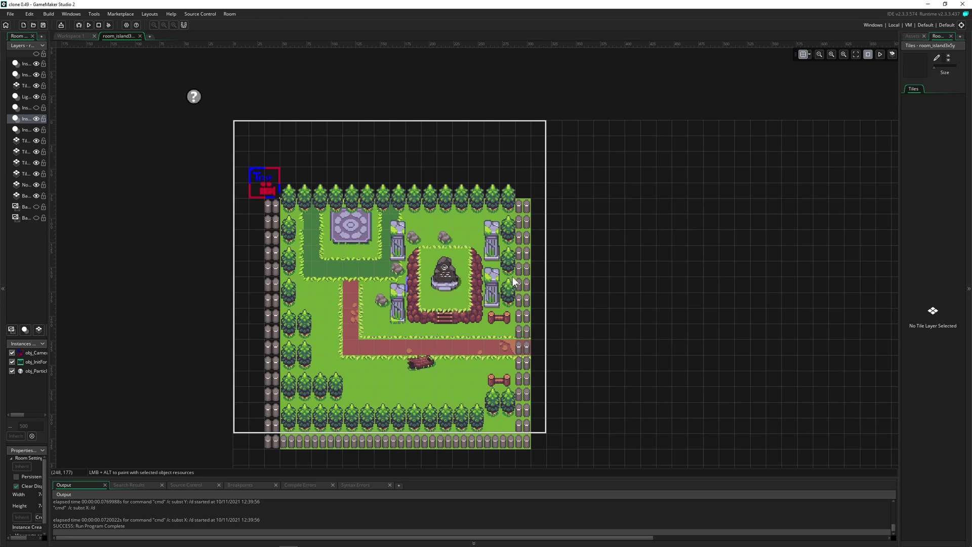
pyautogui.click(72, 34)
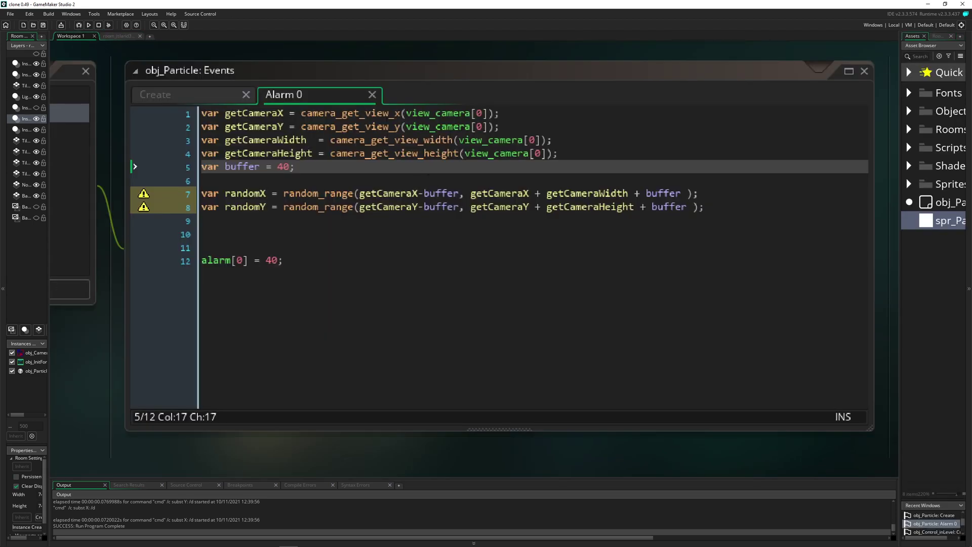
# - Insert blank lines above the randomX and randomY lines and save
pyautogui.doubleClick(247, 194)
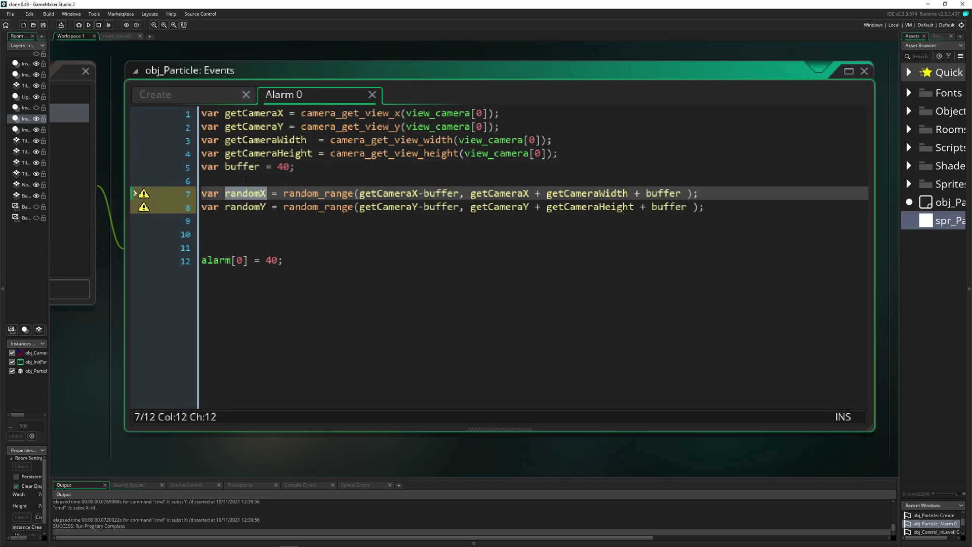
pyautogui.press('Up')
pyautogui.press('Return')
pyautogui.press('Return')
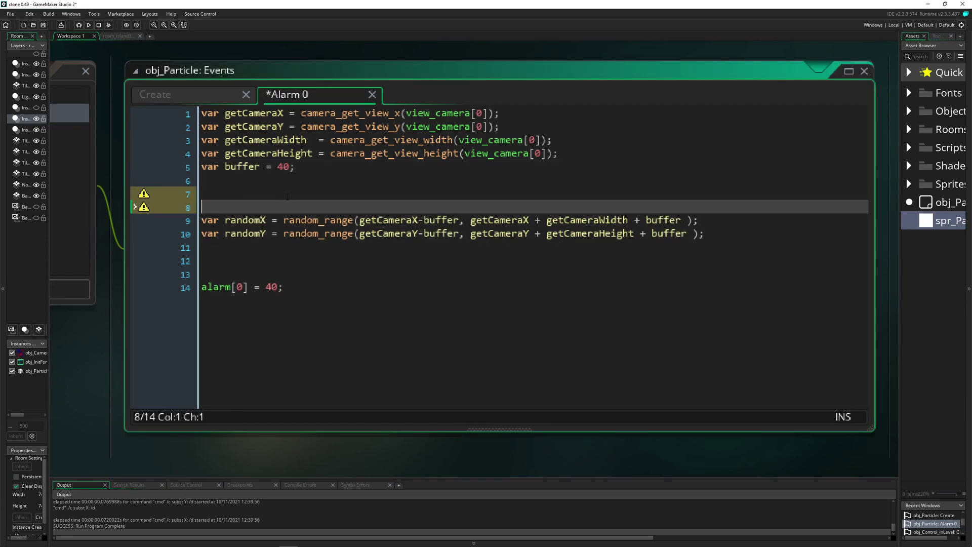
pyautogui.hotkey('ctrl', 's')
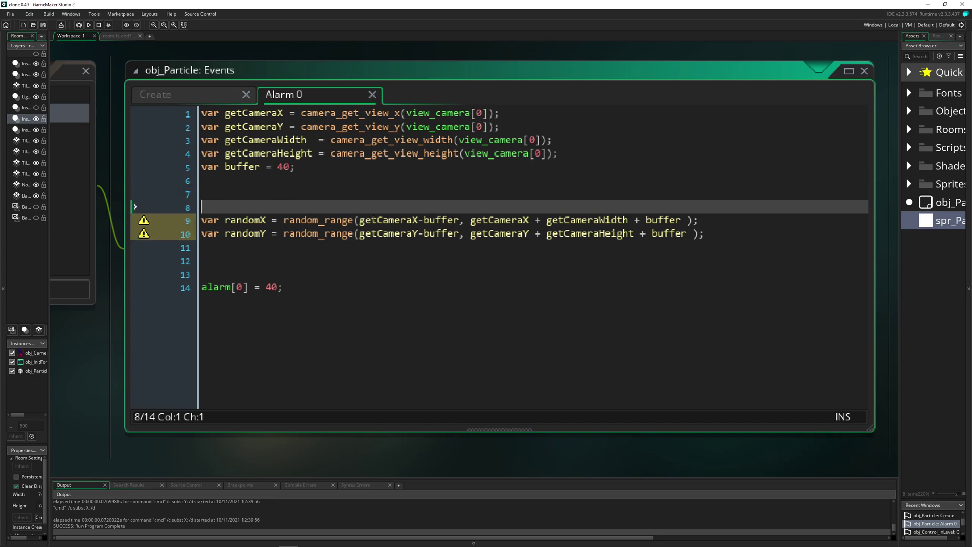
# - Read through the randomX and randomY ranges (getCameraX, getCameraWidth, buffer), ending on line 12
pyautogui.moveTo(295, 220); pyautogui.dragTo(324, 224)
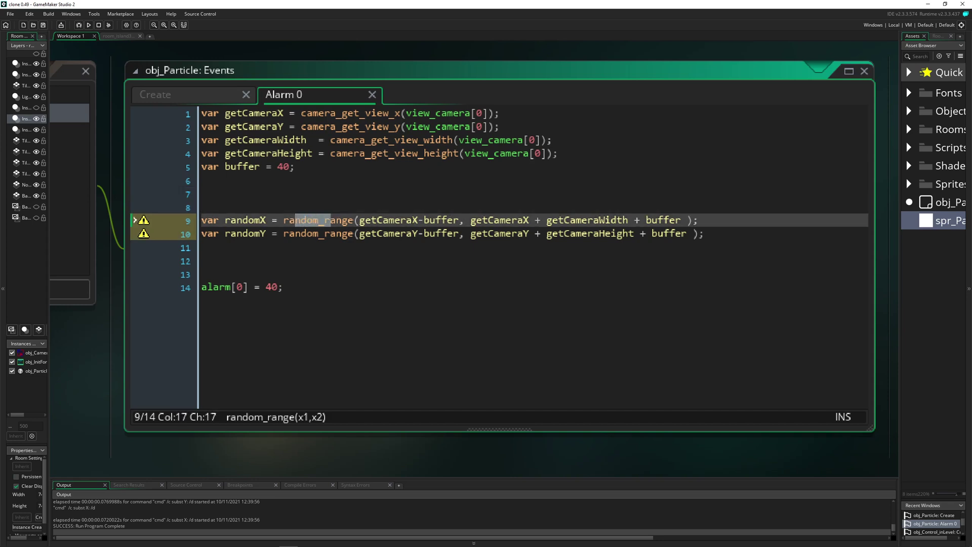
pyautogui.click(366, 219)
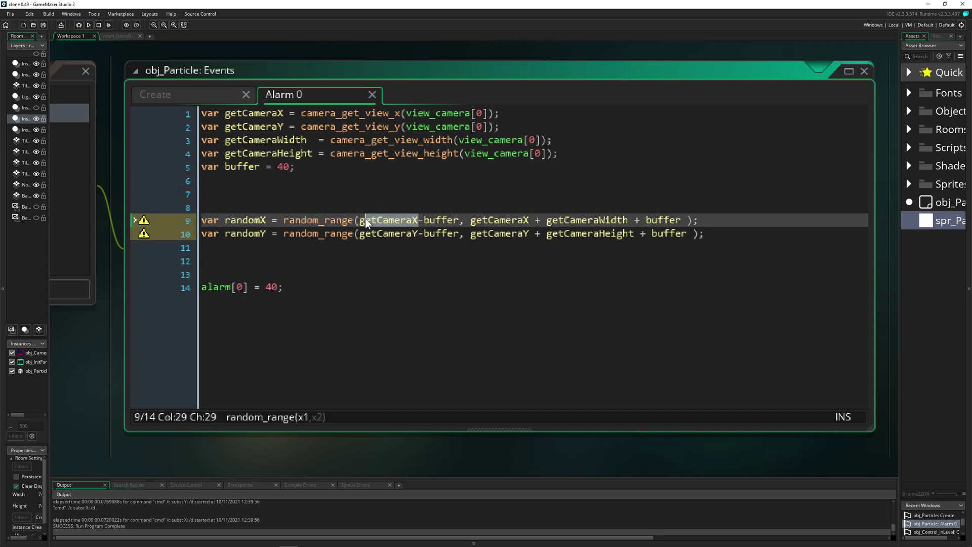
pyautogui.doubleClick(360, 220)
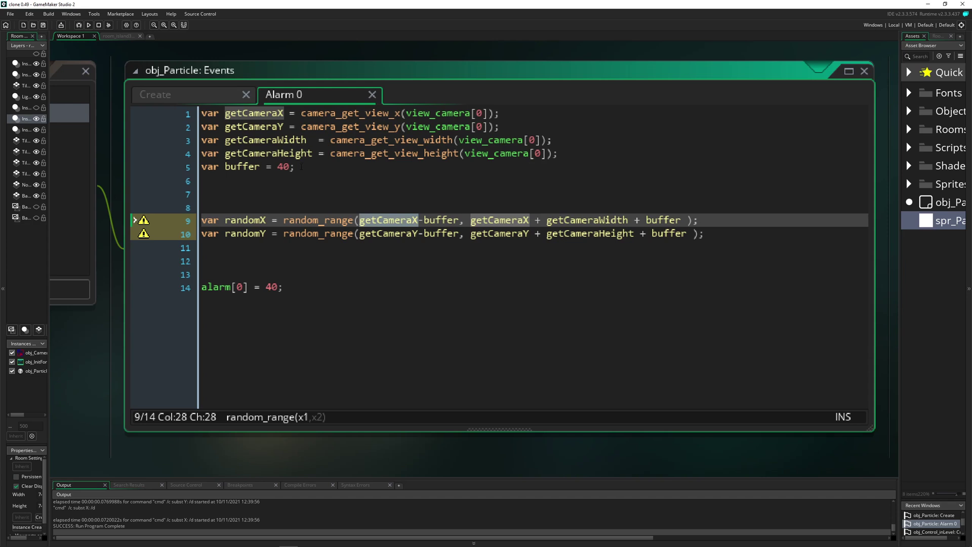
pyautogui.doubleClick(282, 166)
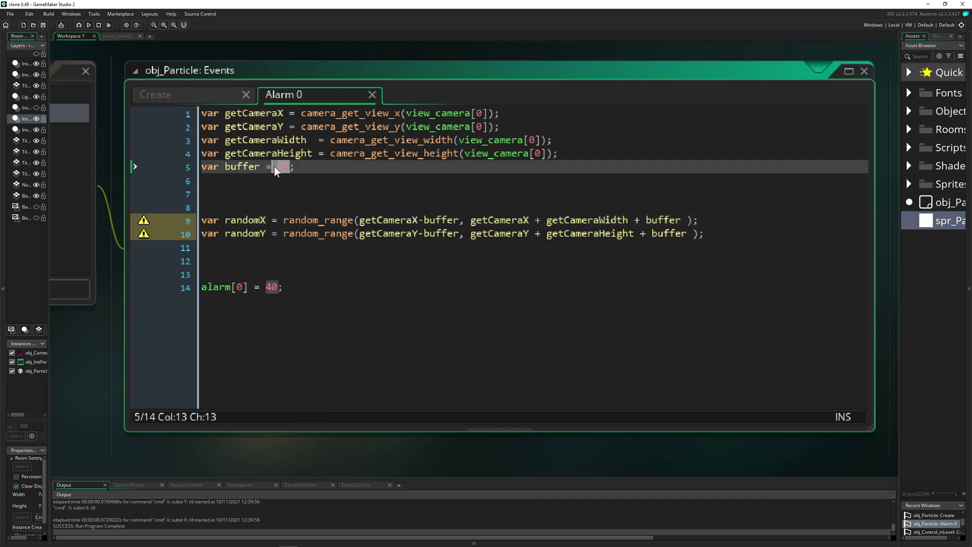
pyautogui.click(500, 220)
pyautogui.doubleClick(500, 219)
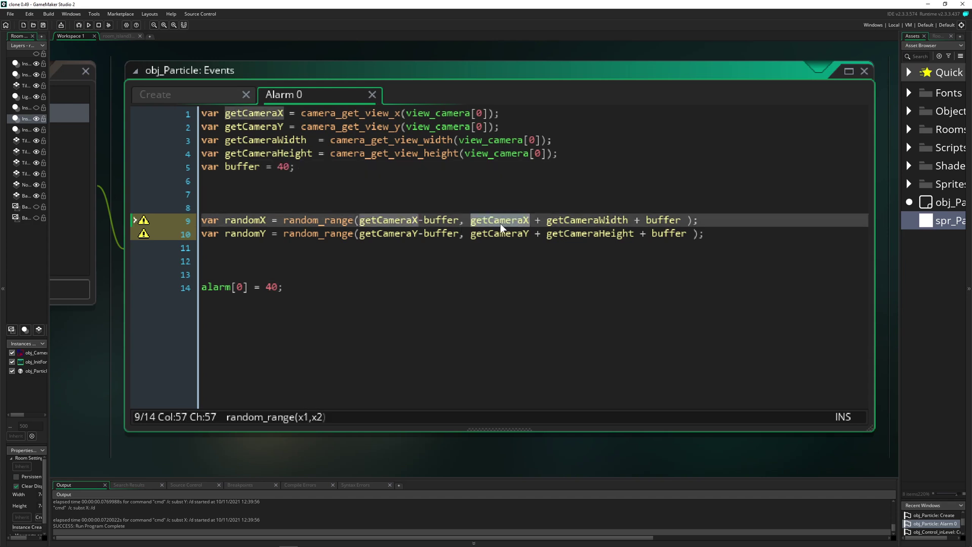
pyautogui.moveTo(569, 219); pyautogui.dragTo(621, 220)
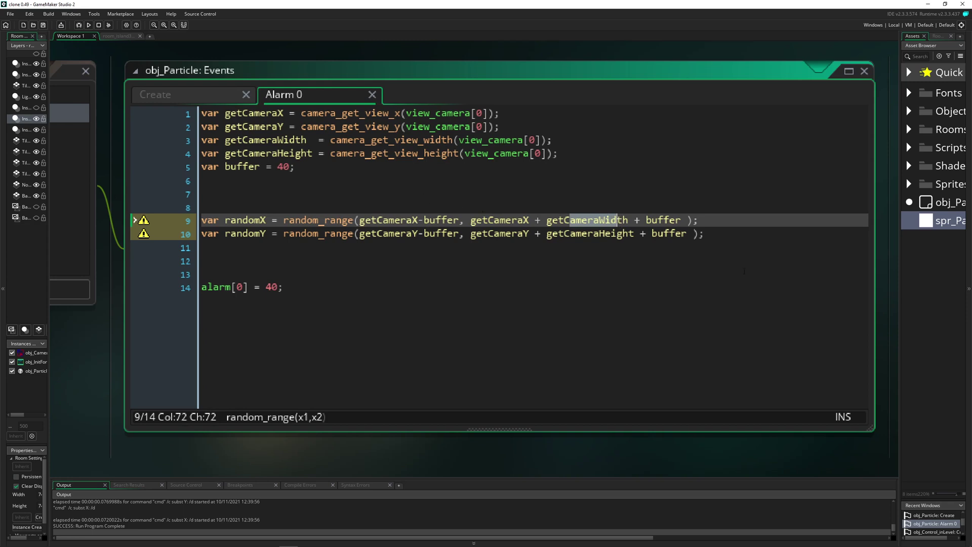
pyautogui.doubleClick(663, 221)
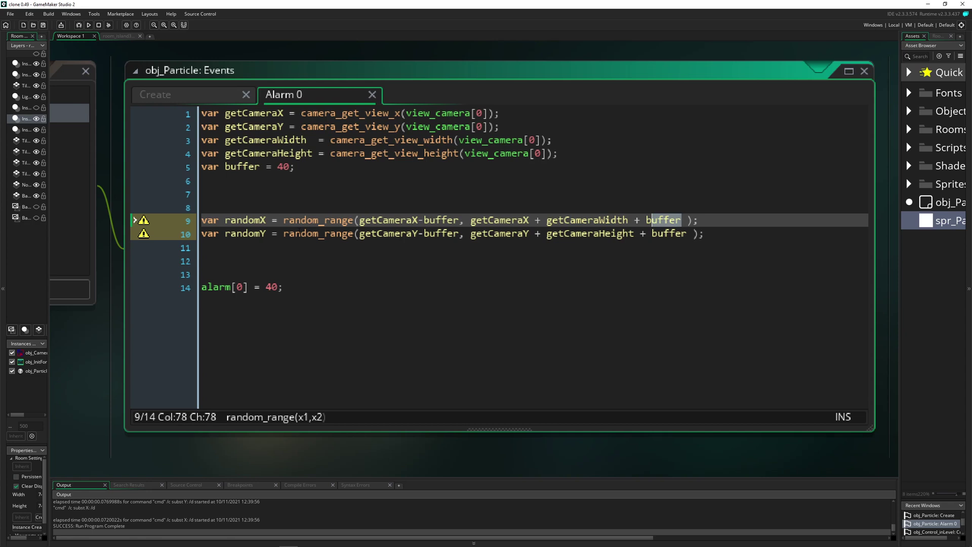
pyautogui.click(326, 233)
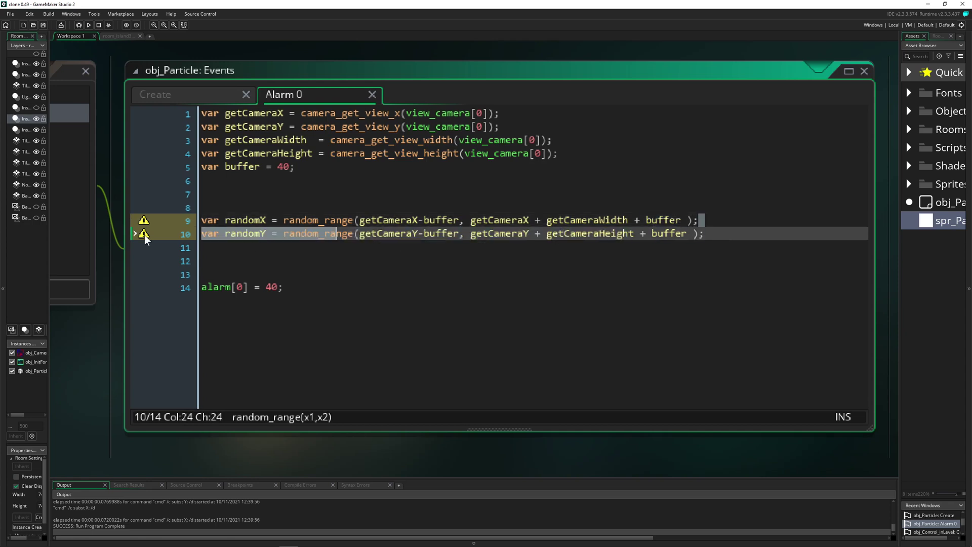
pyautogui.press('Home')
pyautogui.press('Down')
pyautogui.press('Down')
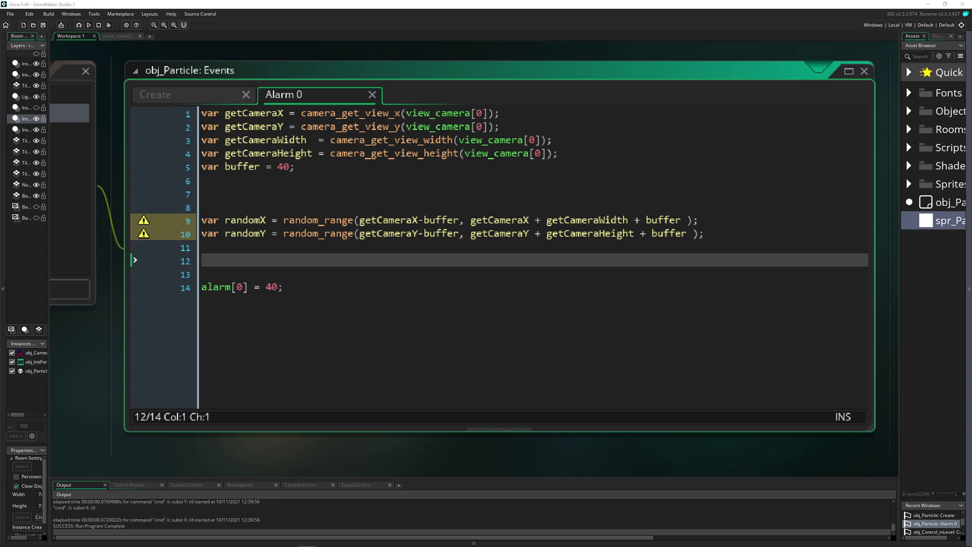
# - Paste the part_particles_create line, confirm particleSystem in the Create event, and save
pyautogui.write('part_particles_create(particleSystem, randomX, randomY, part_sparkle, 1 );')
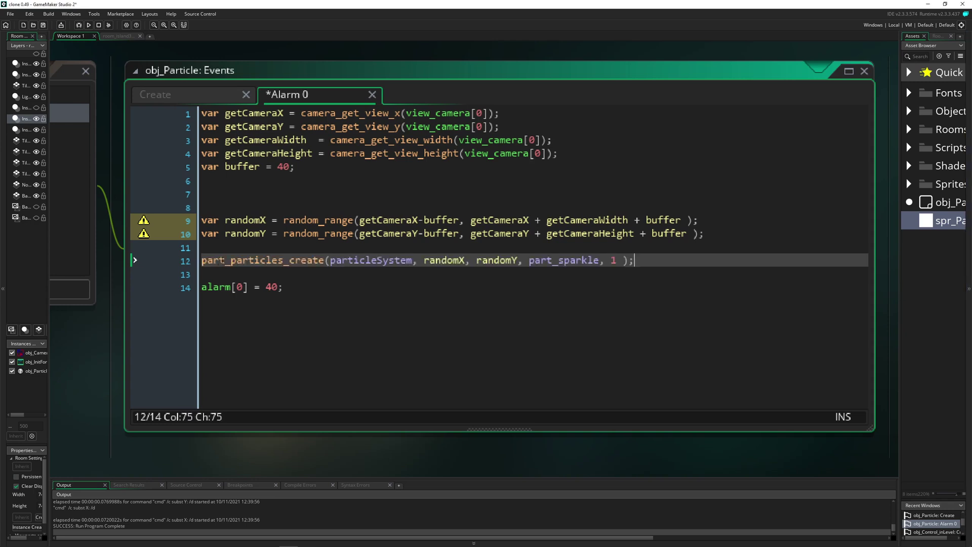
pyautogui.doubleClick(372, 260)
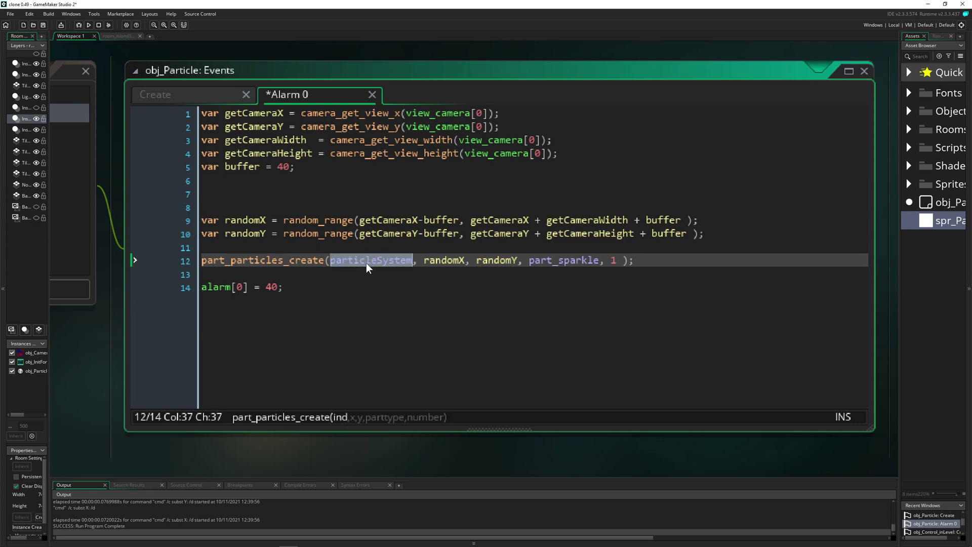
pyautogui.click(203, 92)
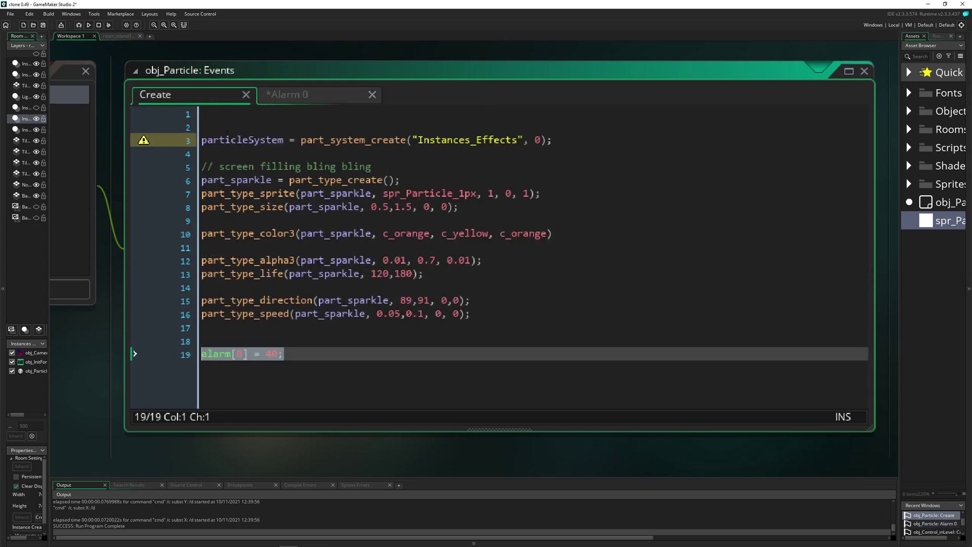
pyautogui.click(318, 93)
pyautogui.hotkey('ctrl', 's')
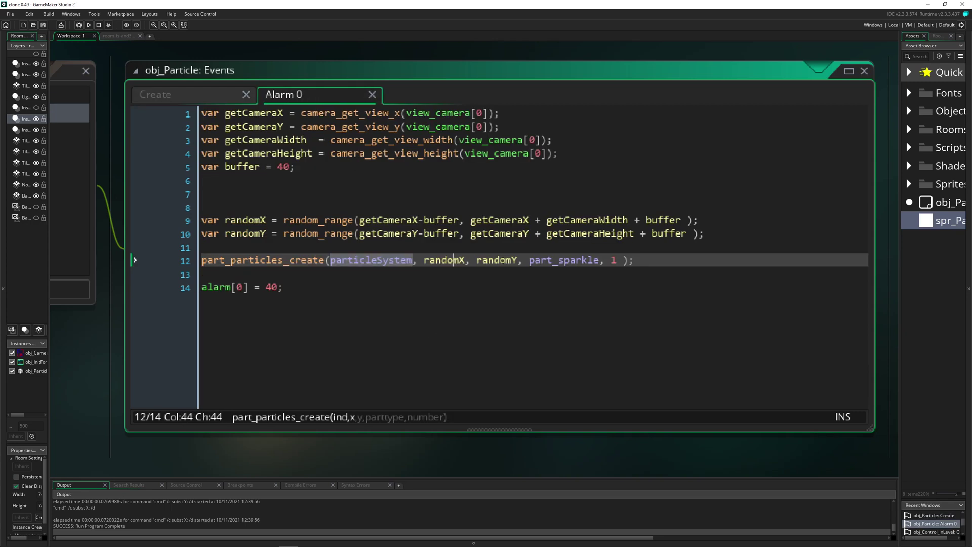
# - Check the part_sparkle and 1 arguments, then add blank lines after the particle-create line
pyautogui.press('Left')
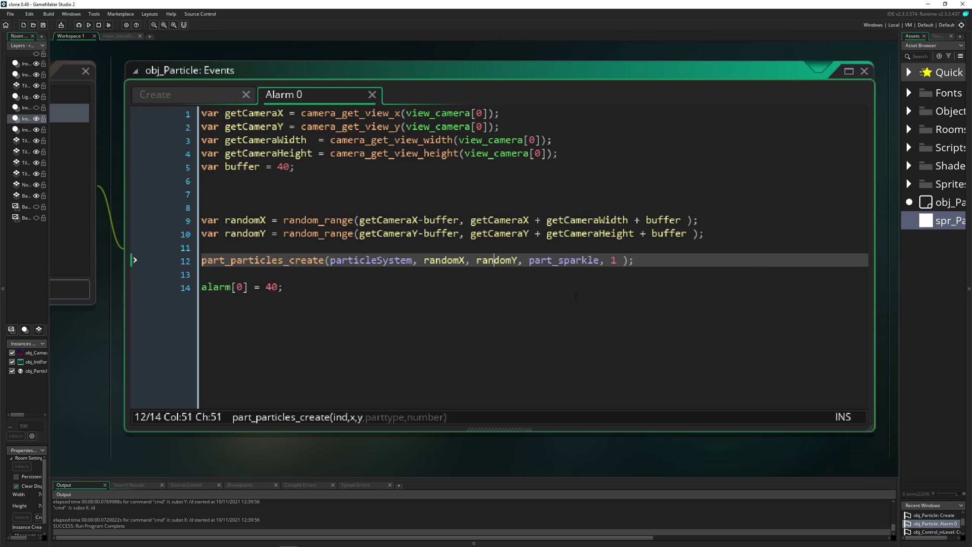
pyautogui.doubleClick(542, 261)
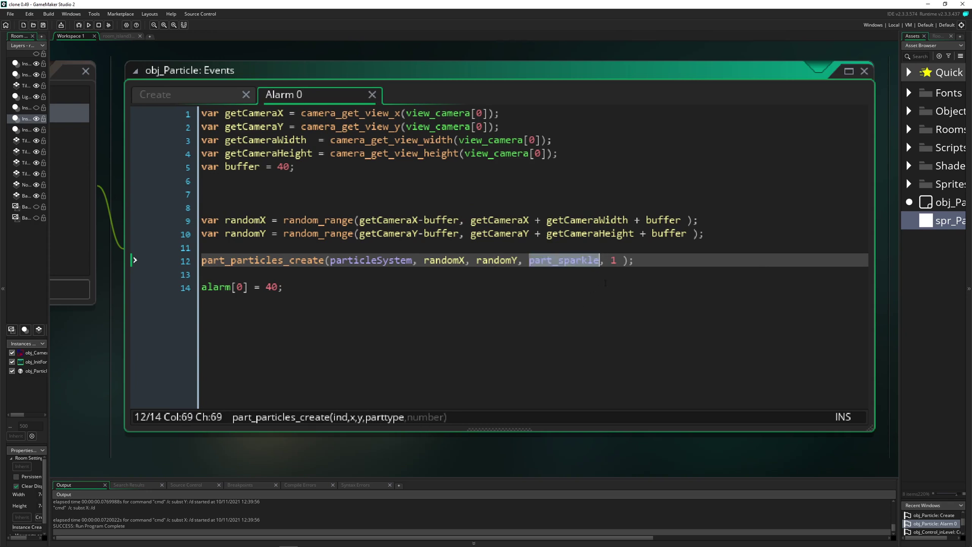
pyautogui.doubleClick(613, 261)
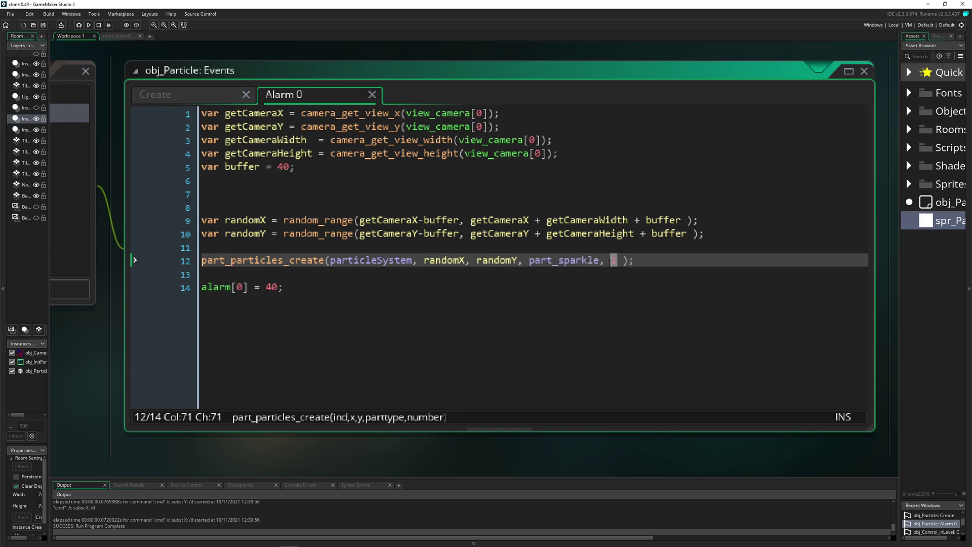
pyautogui.click(236, 274)
pyautogui.press('Return')
pyautogui.press('Return')
pyautogui.press('Return')
pyautogui.click(235, 246)
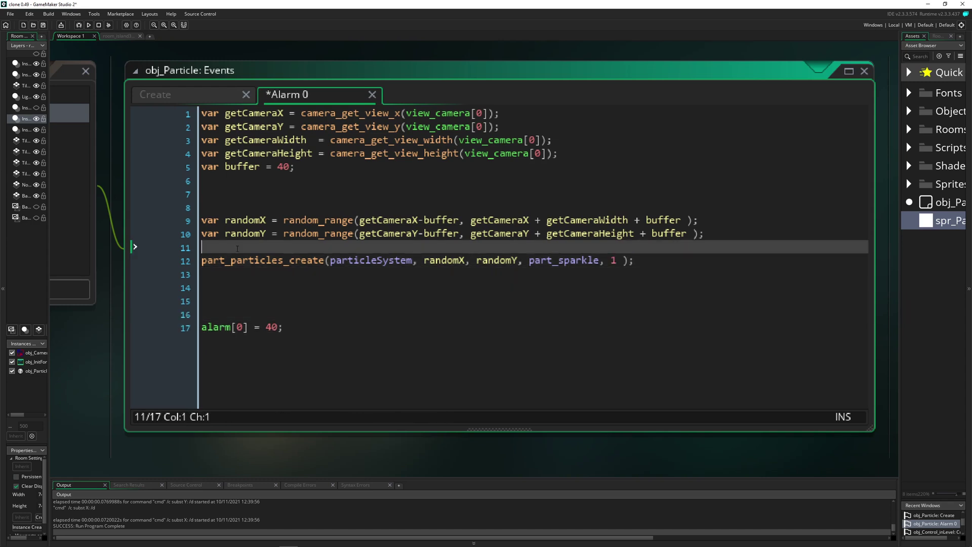
# - Add var amount = irandom_range(25,30); above the random-position lines
pyautogui.click(225, 206)
pyautogui.press('Return')
pyautogui.write('reap')
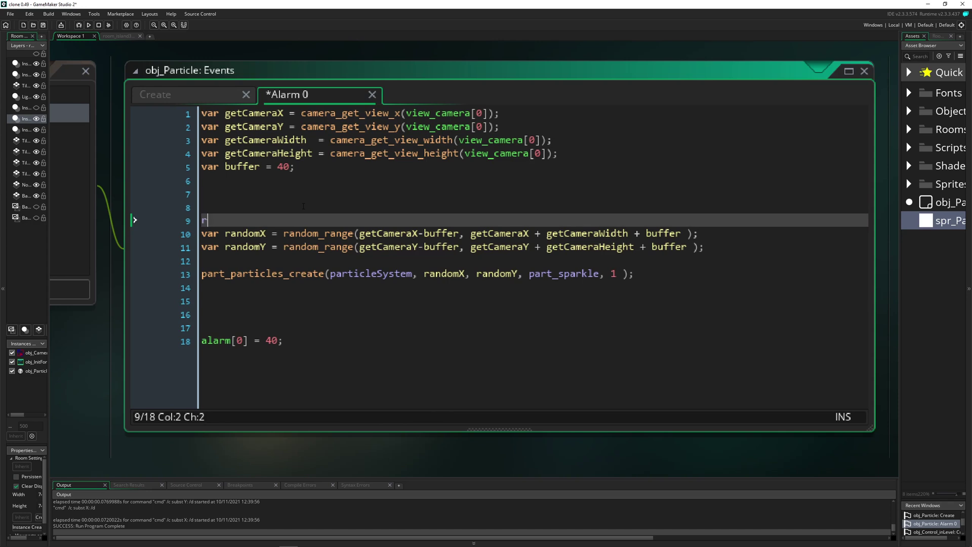
pyautogui.press('BackSpace')
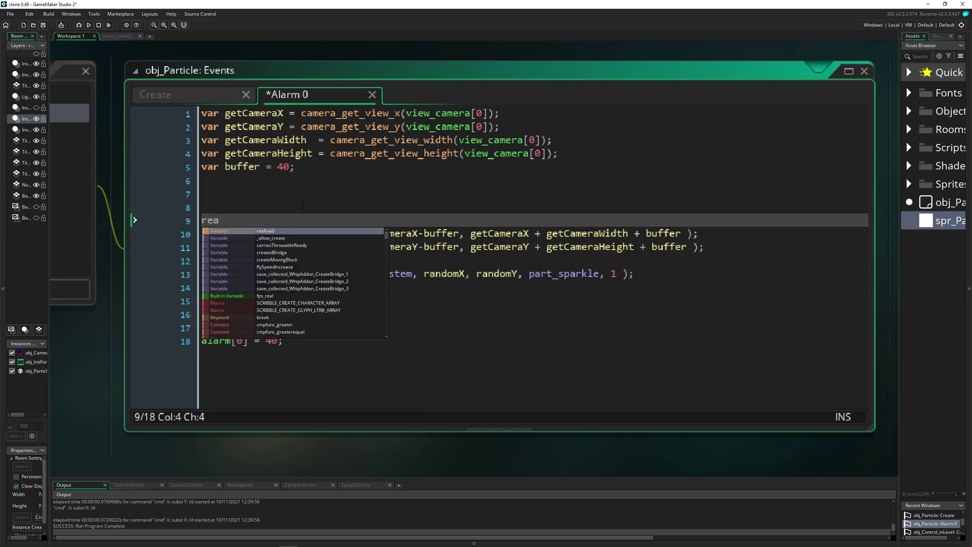
pyautogui.write('p')
pyautogui.press('BackSpace')
pyautogui.press('BackSpace')
pyautogui.write('p')
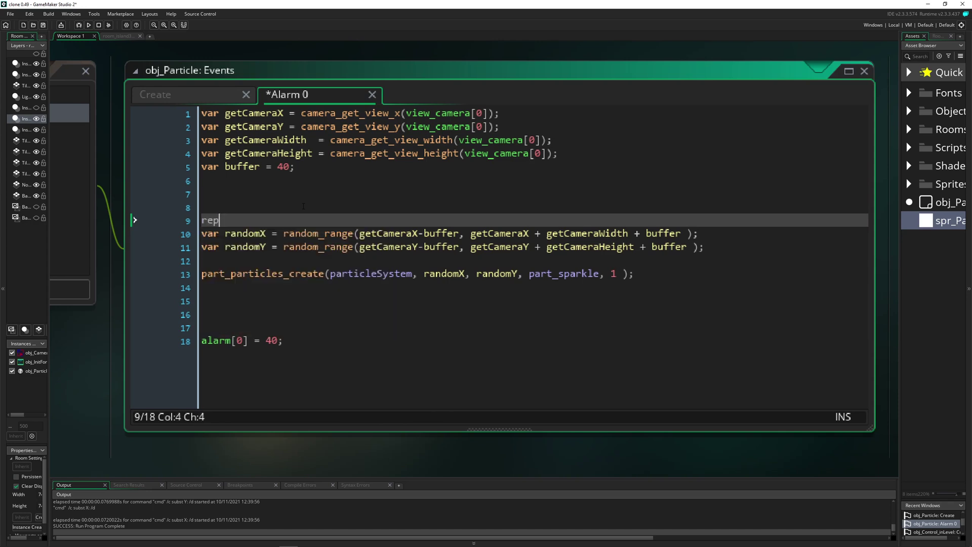
pyautogui.write('eat')
pyautogui.write('()')
pyautogui.write('{')
# - Wrap the random-position and part_particles_create lines in repeat(amount){ } and save
pyautogui.click(228, 287)
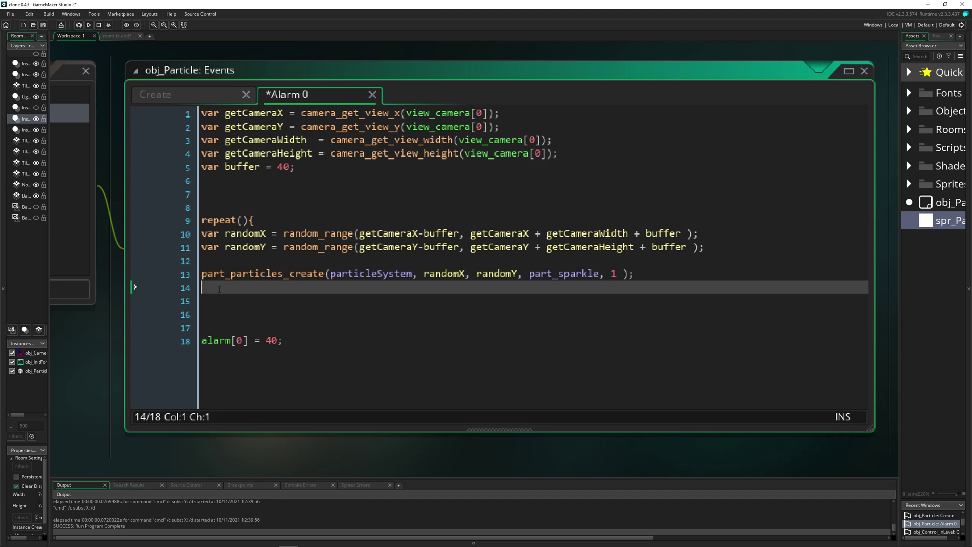
pyautogui.write('}')
pyautogui.doubleClick(245, 233)
pyautogui.doubleClick(245, 247)
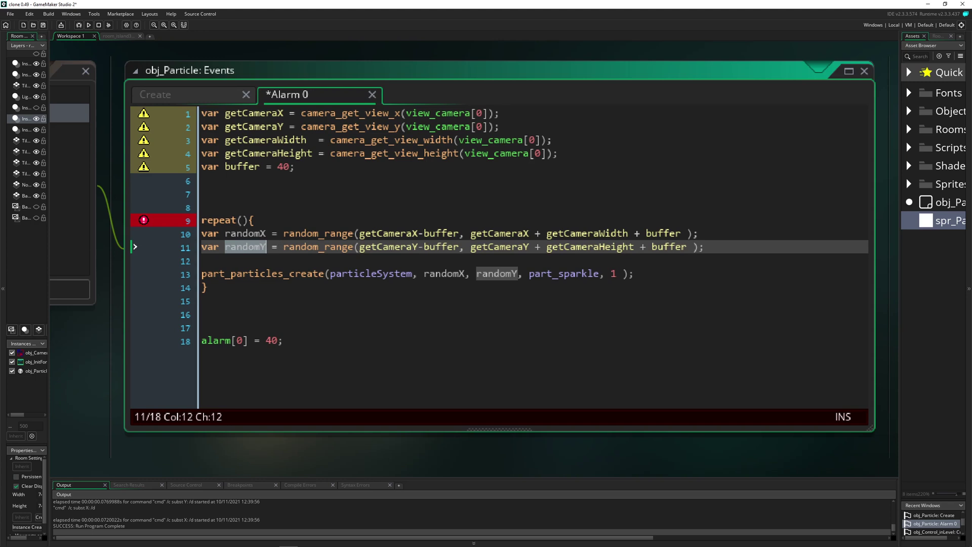
pyautogui.click(242, 220)
pyautogui.write('amout')
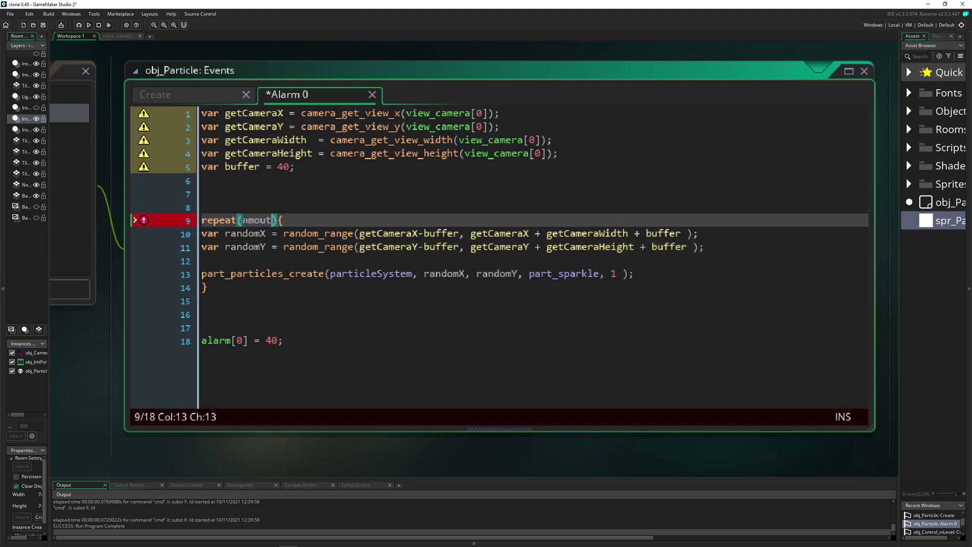
pyautogui.press('BackSpace')
pyautogui.write('nt')
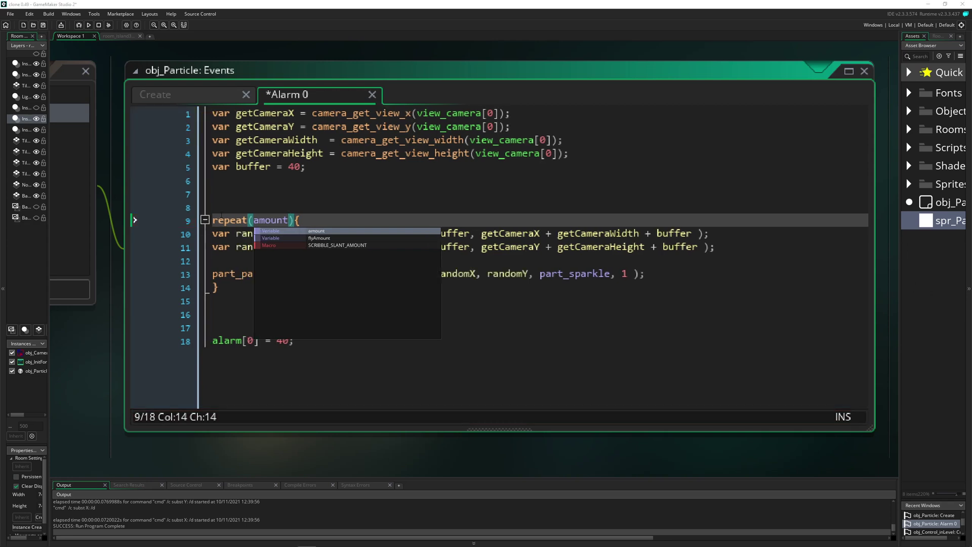
pyautogui.press('Up')
pyautogui.write('var amount = irandom_range(25,30);')
pyautogui.hotkey('ctrl', 's')
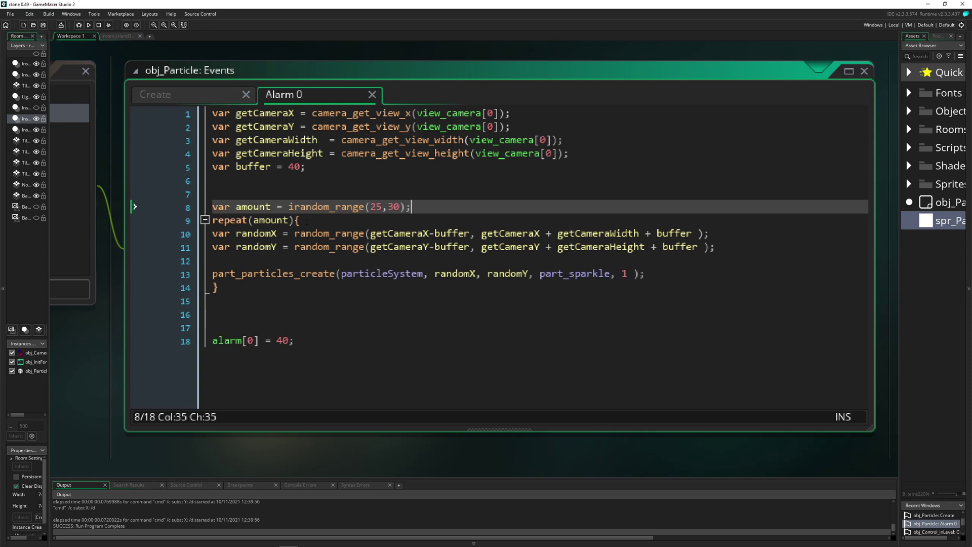
pyautogui.tripleClick(227, 341)
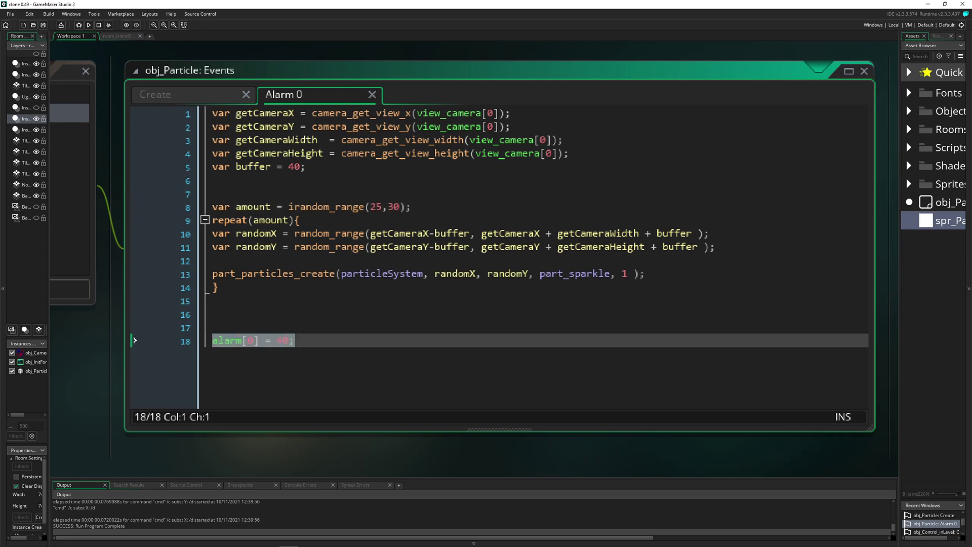
pyautogui.click(352, 273)
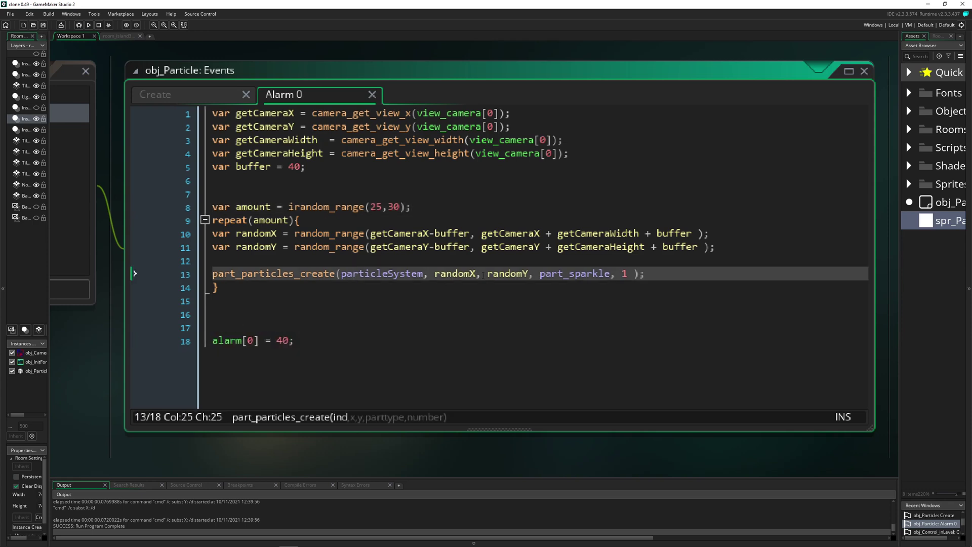
# - Run the game, change the call to part_system_create_layer on Instances_Effects, and rerun
pyautogui.press('F5')
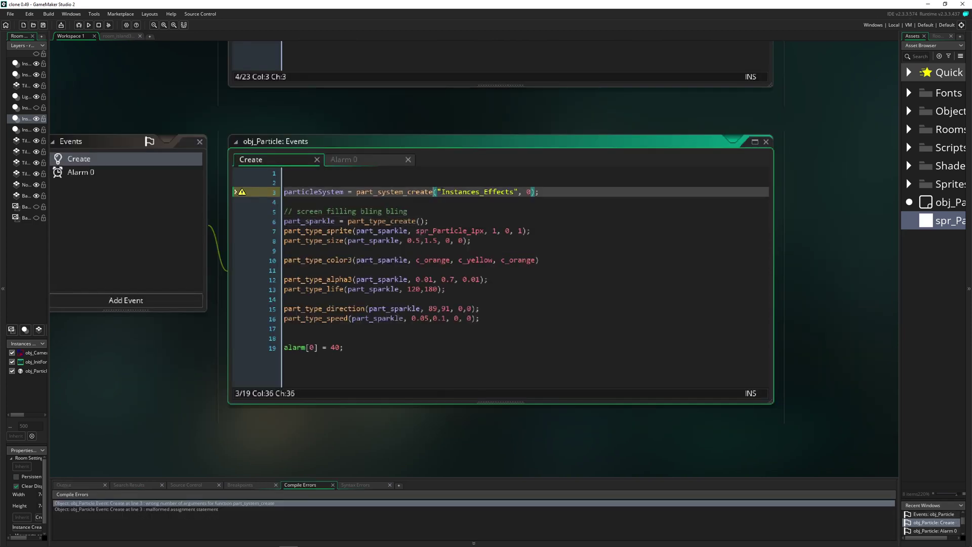
pyautogui.write('_layer')
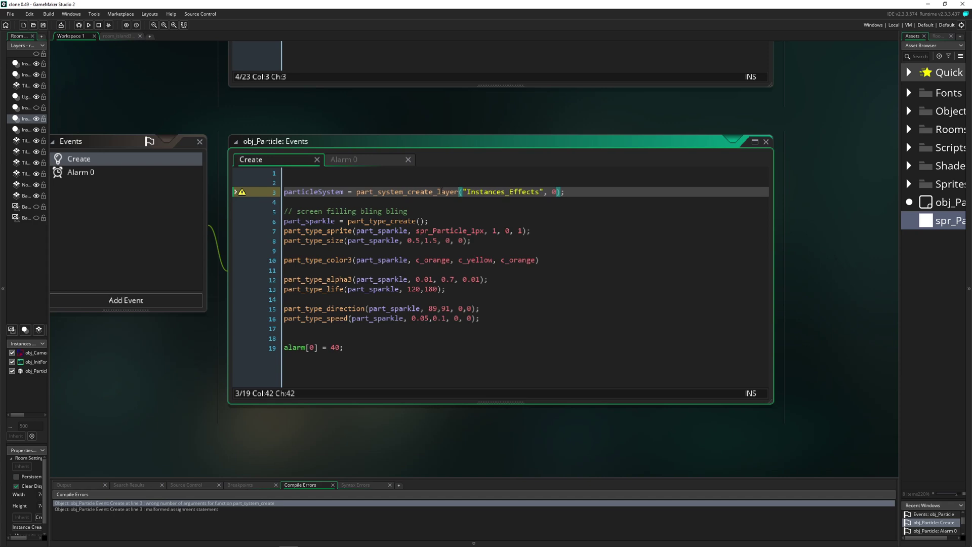
pyautogui.press('F5')
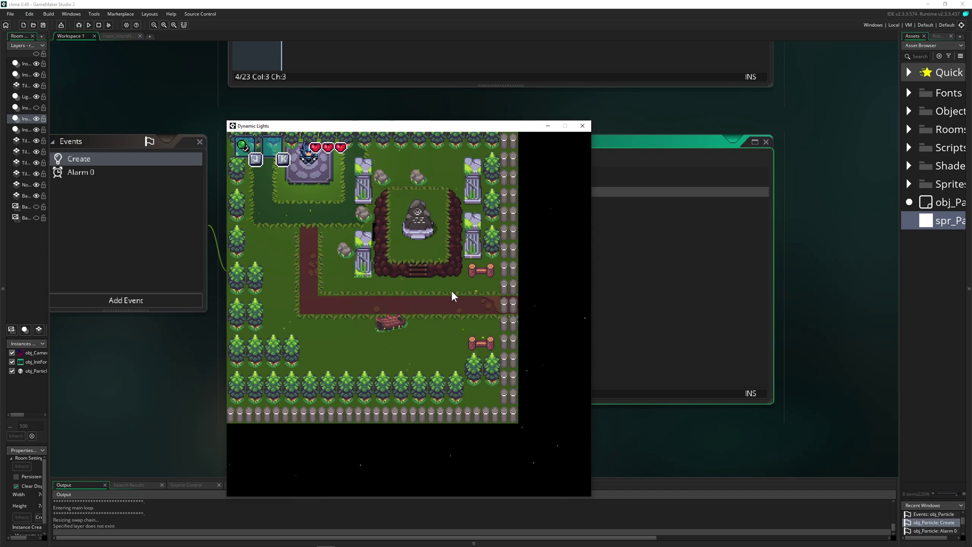
# - Walk the hero down and right along the path to watch the sparkles
pyautogui.press('Down')
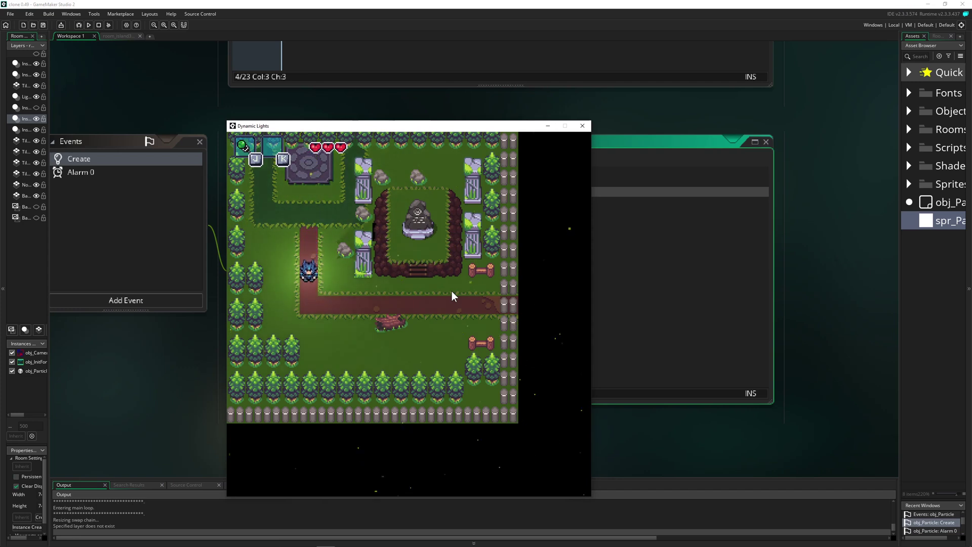
pyautogui.press('Down')
pyautogui.press('Right')
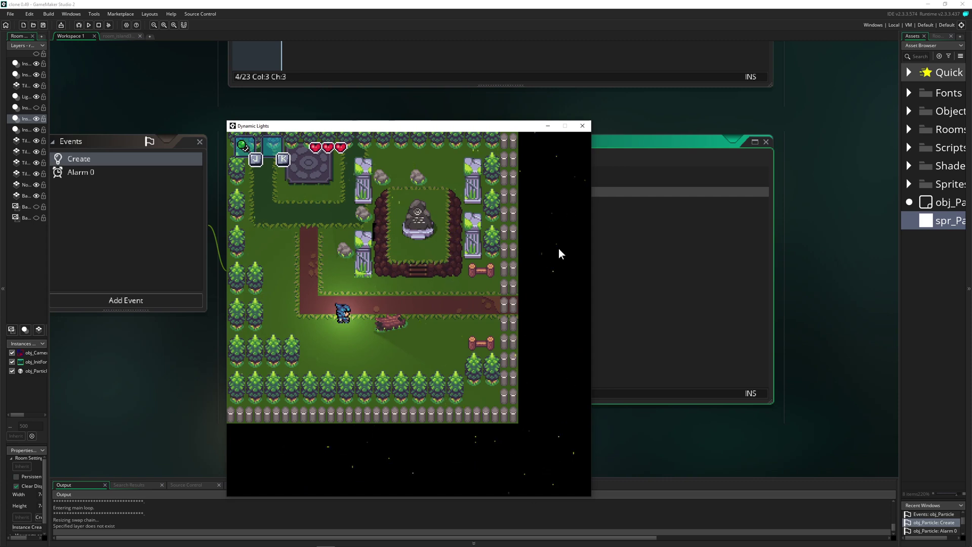
# - Close the game, then comment out the sparkle's part_type_color3 line and save
pyautogui.click(582, 125)
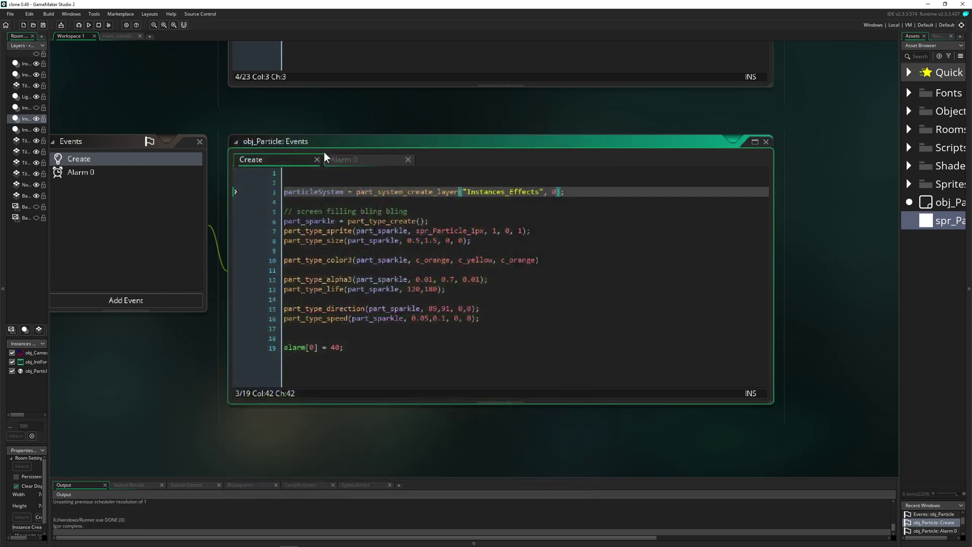
pyautogui.scroll(2, 452, 292)
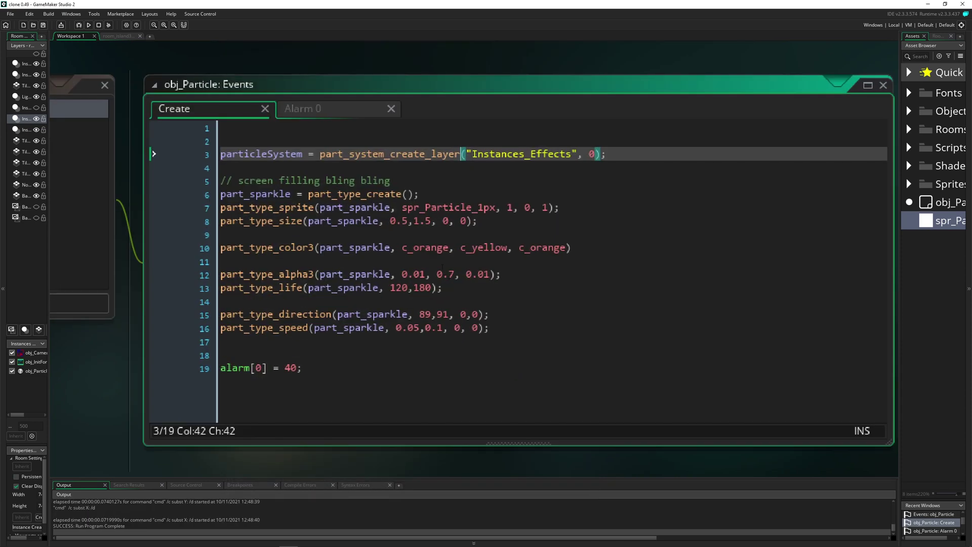
pyautogui.click(154, 248)
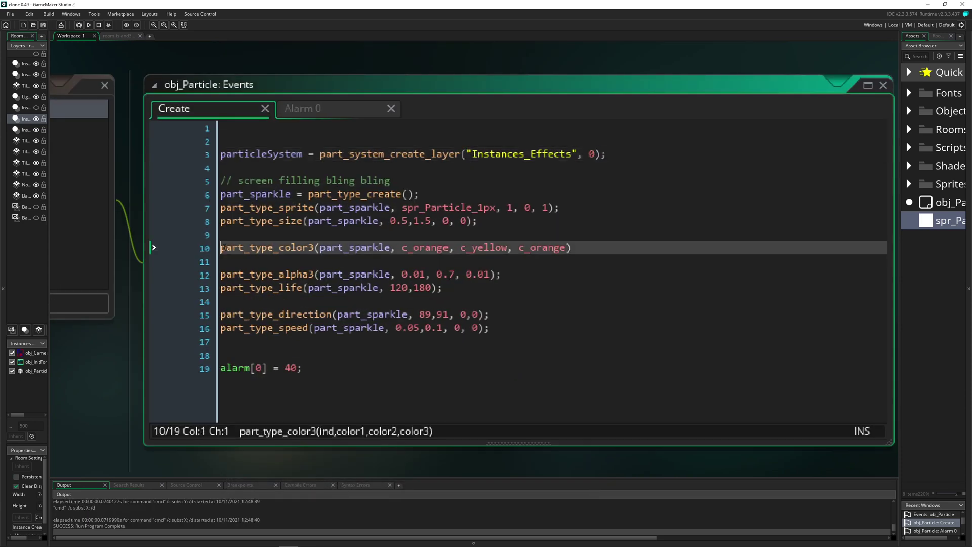
pyautogui.write('//')
pyautogui.hotkey('ctrl', 's')
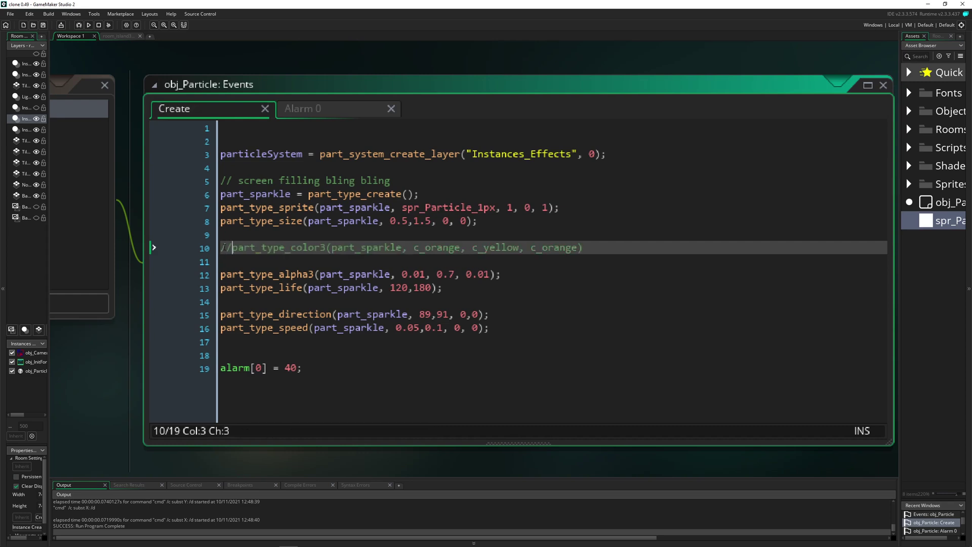
# - Lower the middle alpha3 value to 0.15, save, and run the game
pyautogui.click(451, 274)
pyautogui.write('15')
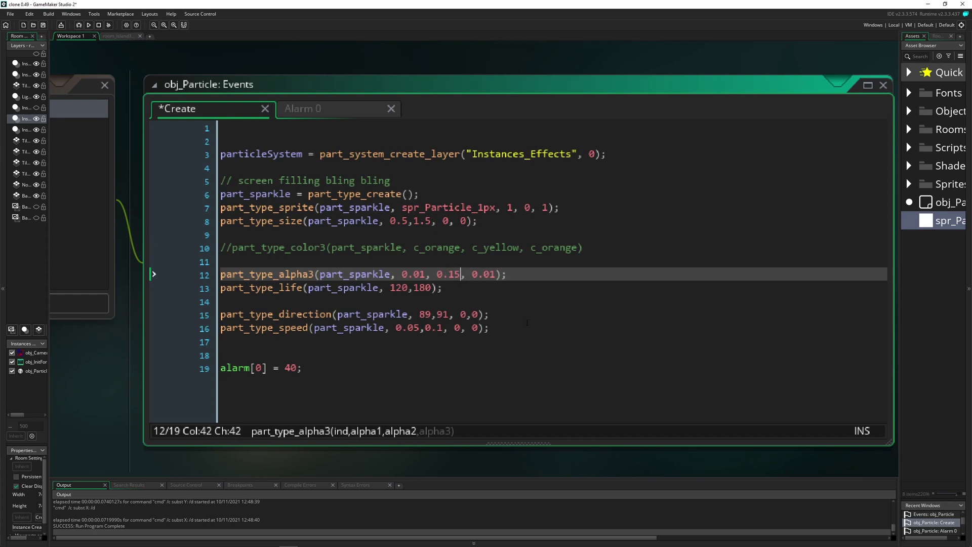
pyautogui.hotkey('ctrl', 's')
pyautogui.press('F5')
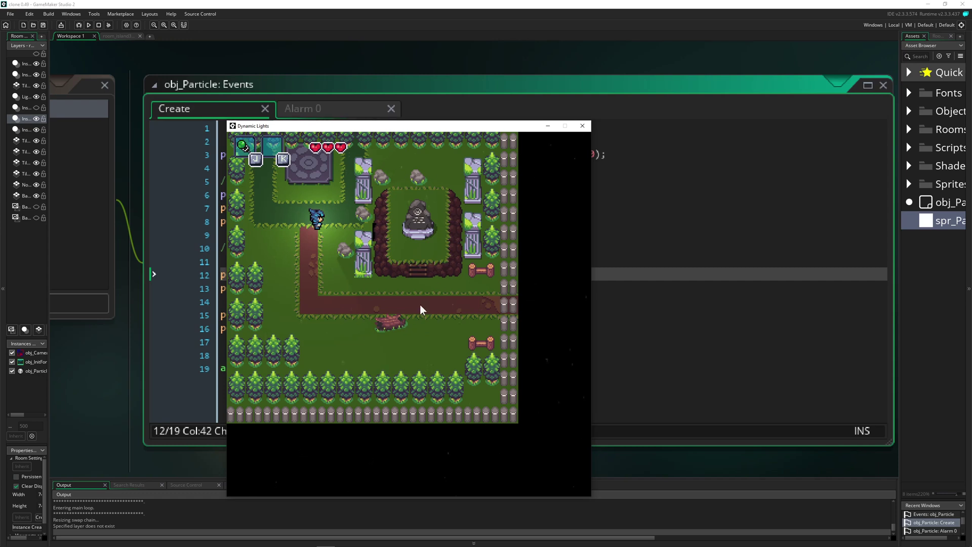
# - Move the Dynamic Lights game window up and right to watch the fainter sparkles
pyautogui.moveTo(456, 128); pyautogui.dragTo(497, 87)
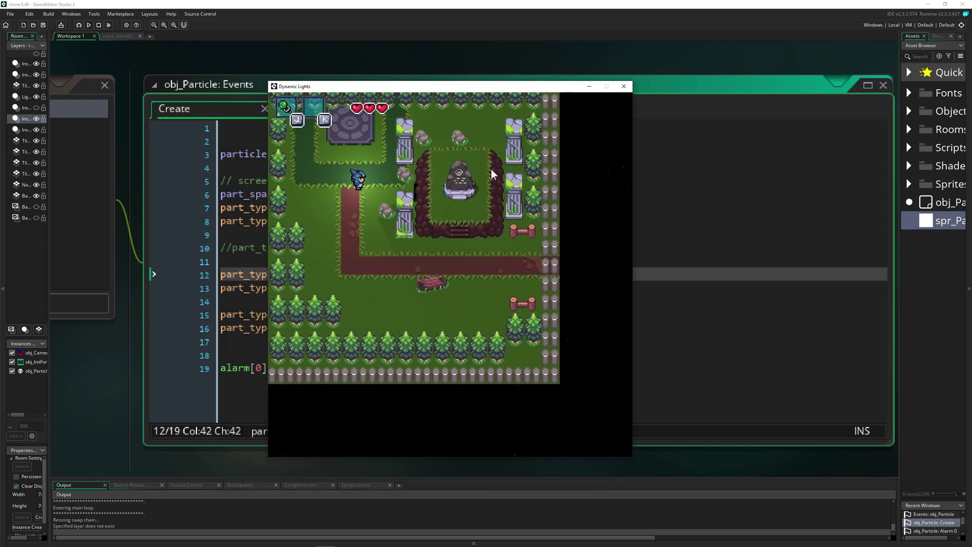